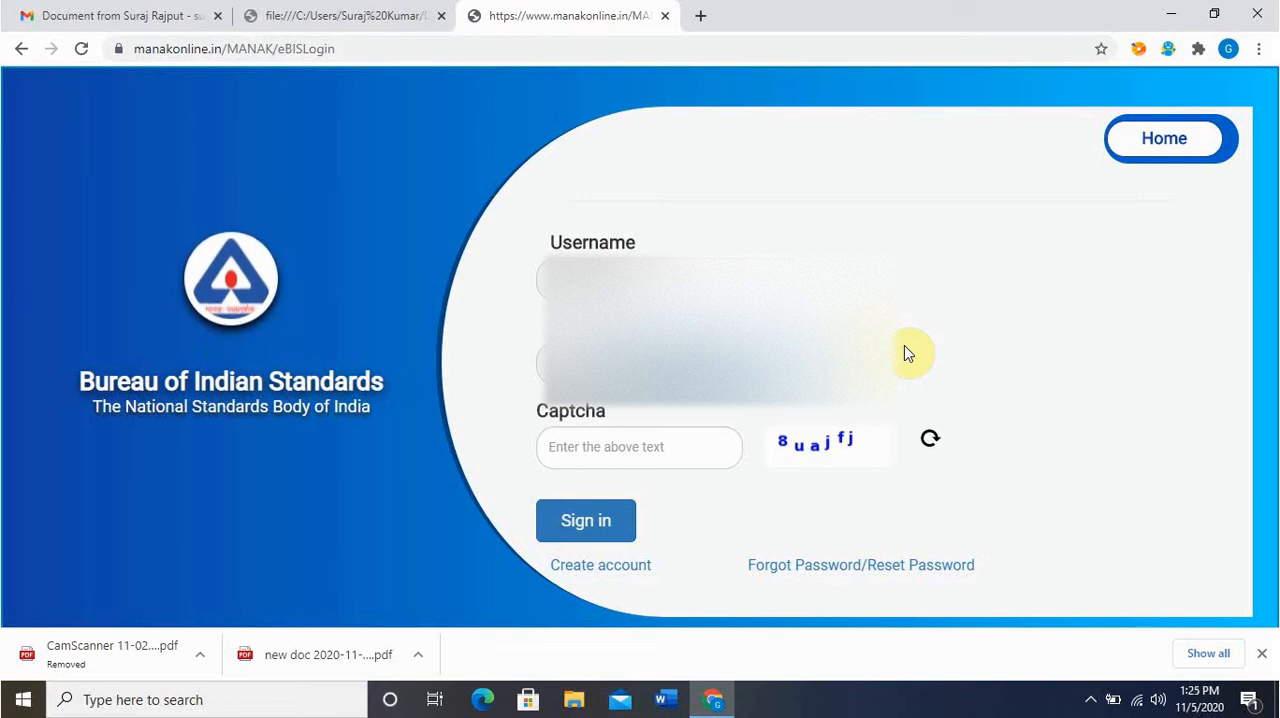
# Enter the account login credentials, including the password, fill in the captcha code, and sign in
pyautogui.write('*')
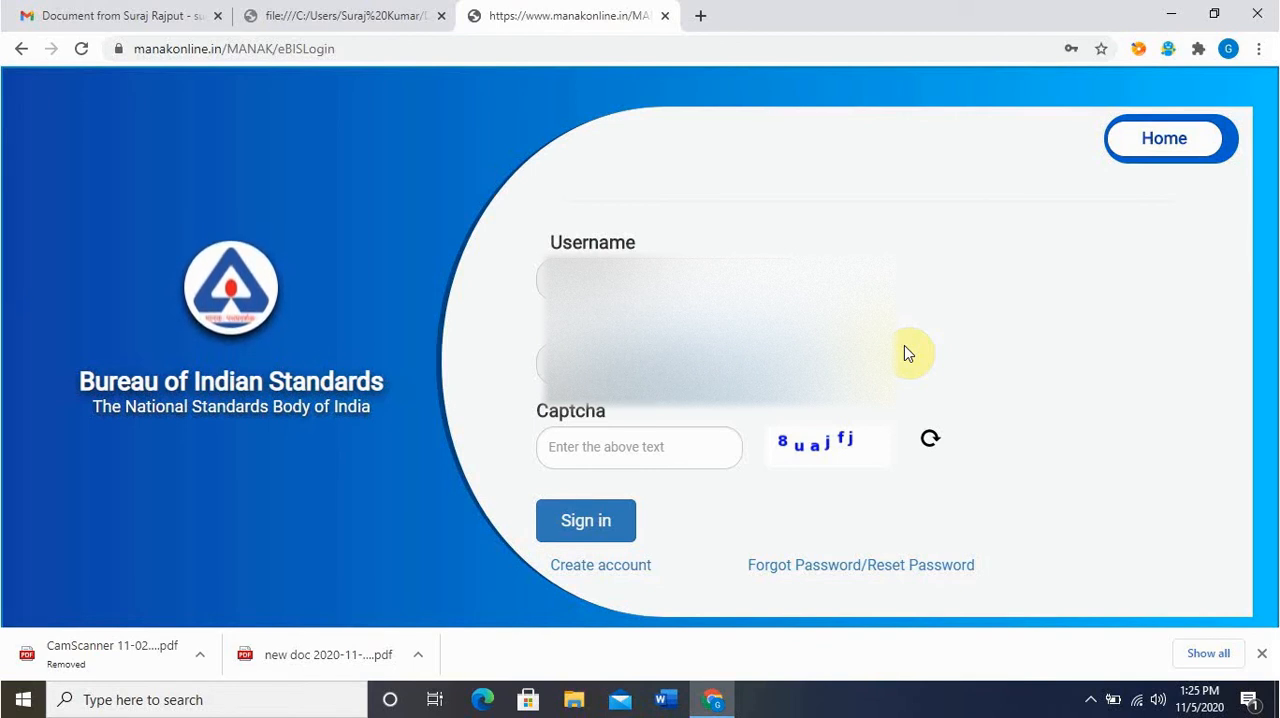
pyautogui.click(687, 450)
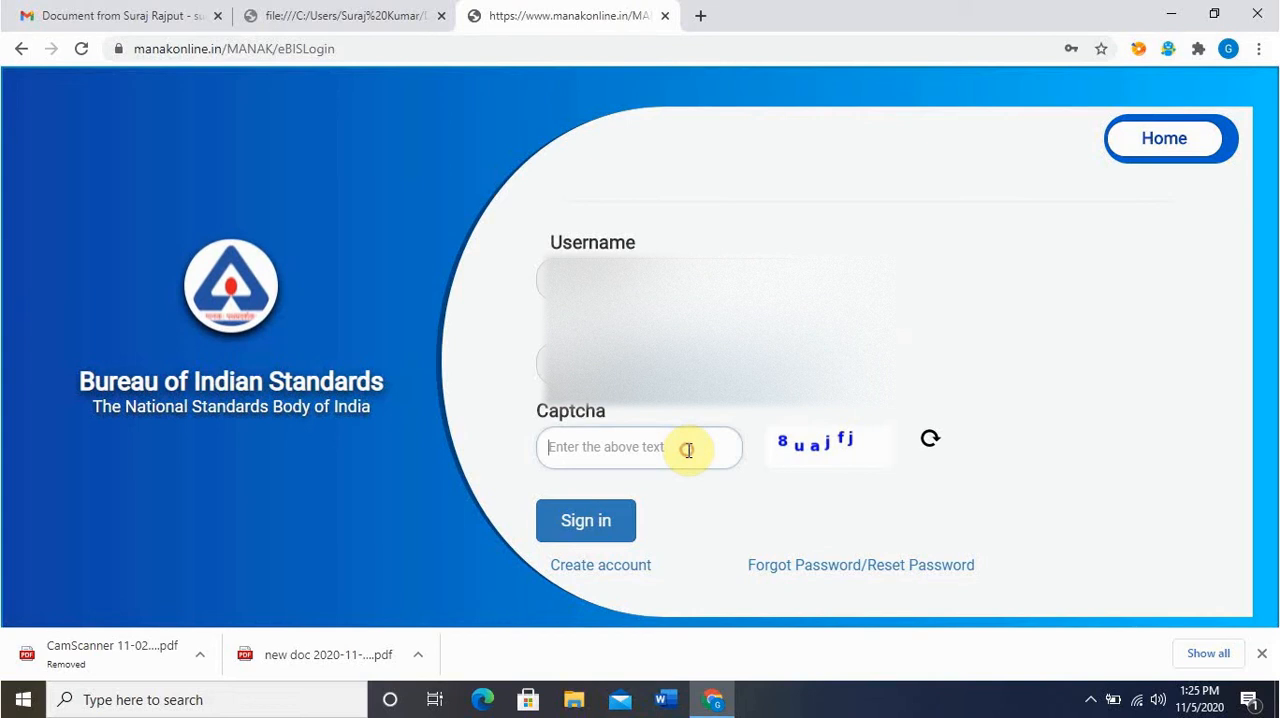
pyautogui.write('8')
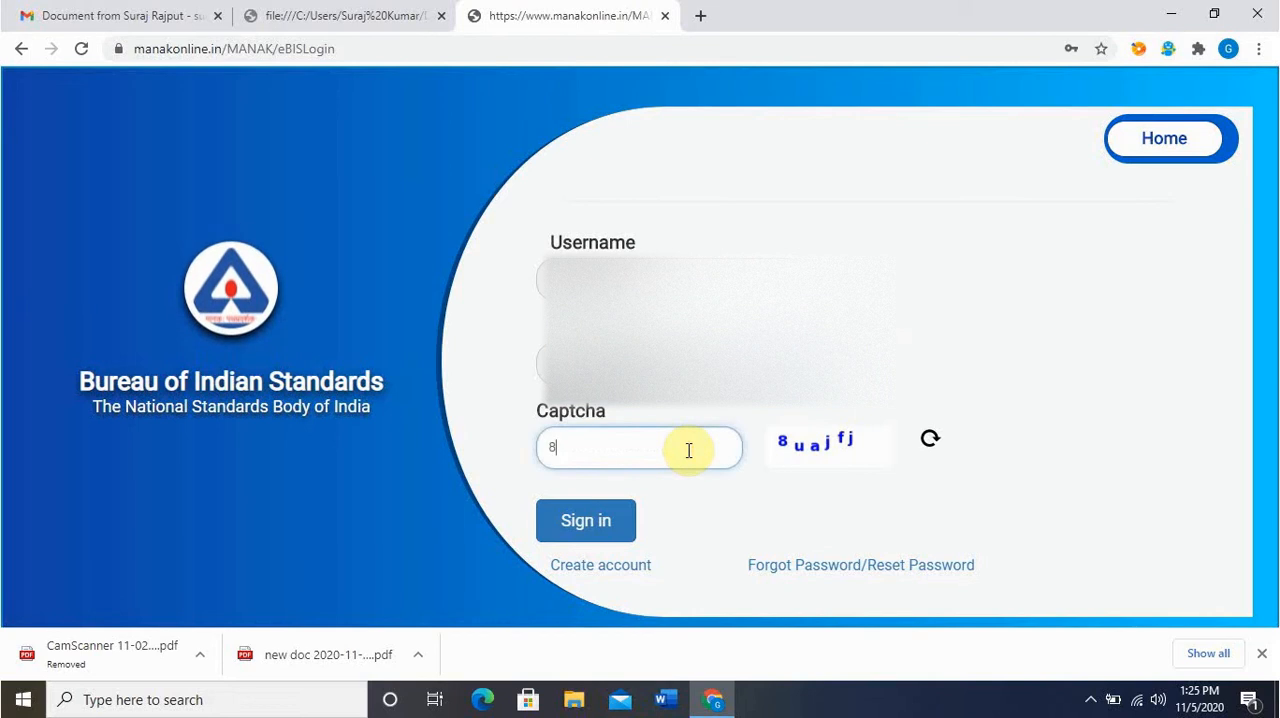
pyautogui.write('ua')
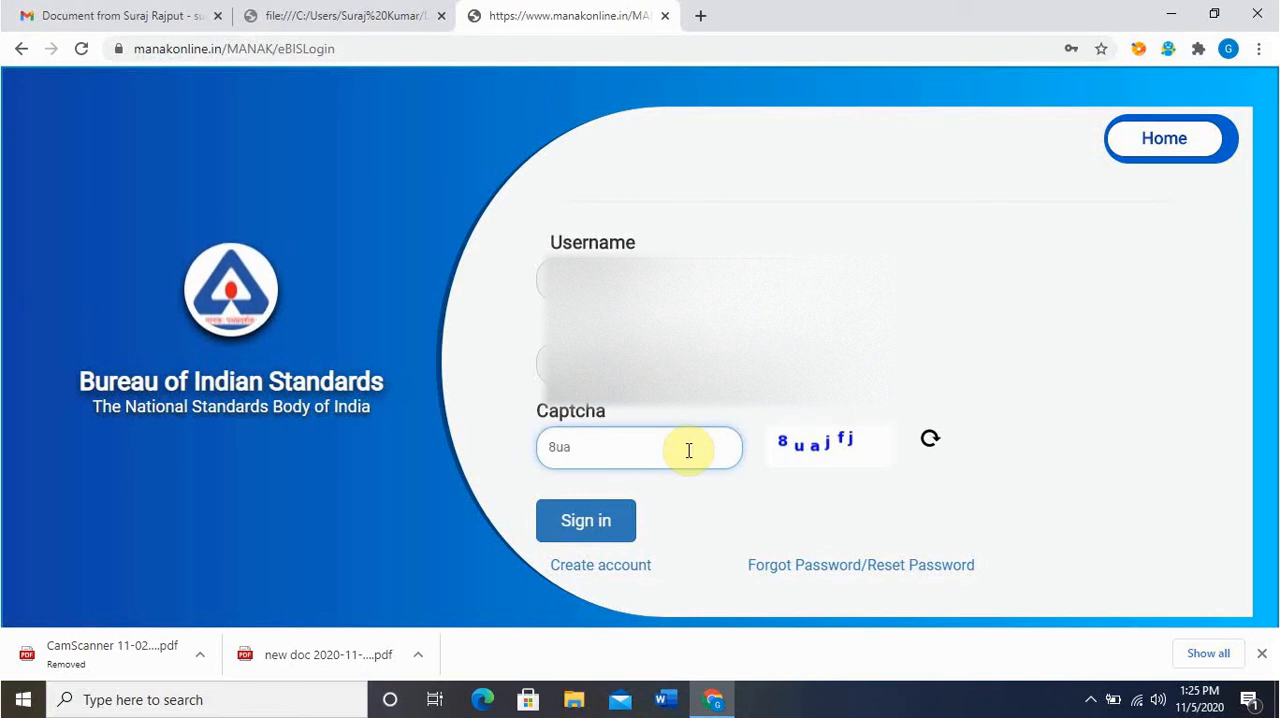
pyautogui.write('jf')
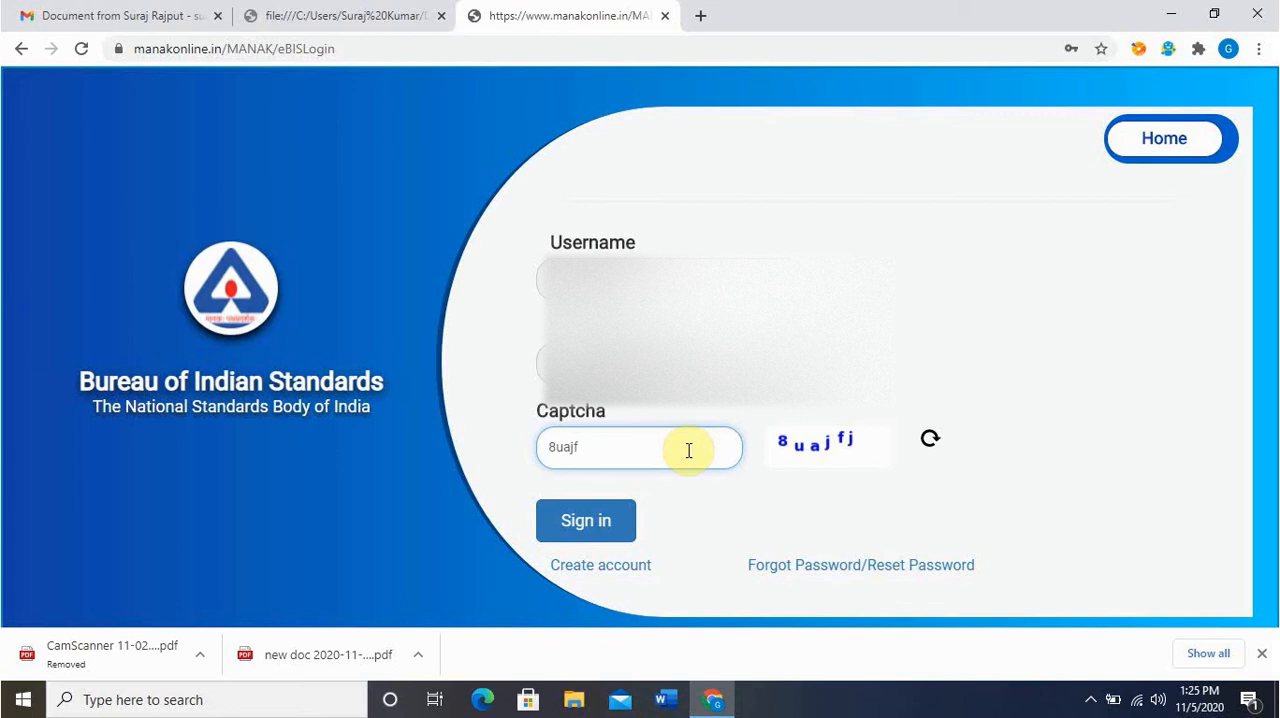
pyautogui.write('j')
pyautogui.click(610, 528)
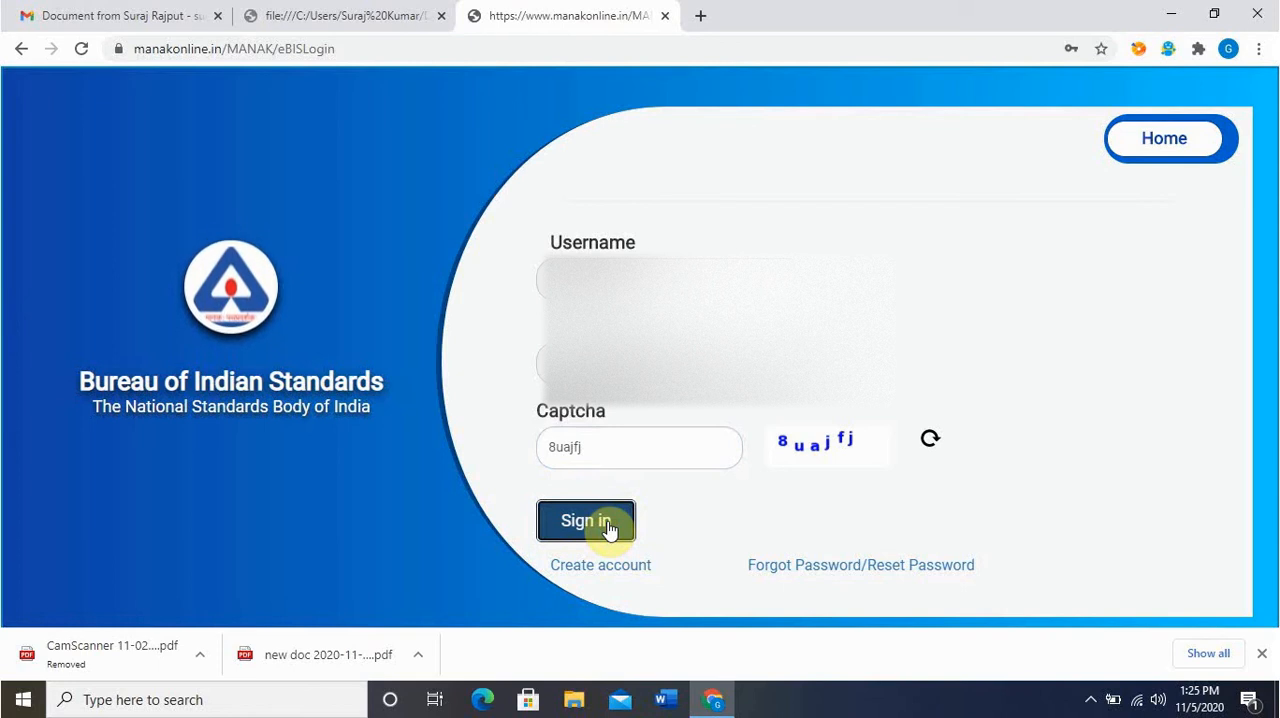
pyautogui.click(610, 528)
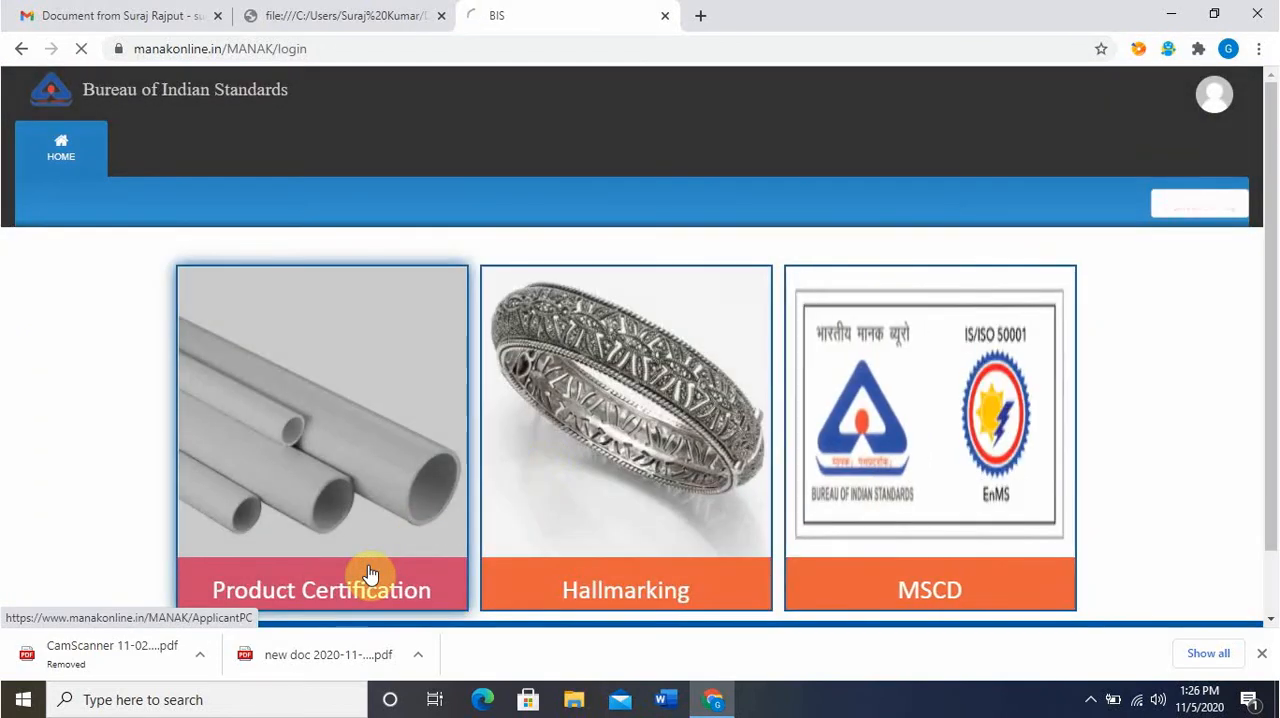
# Open the Product Certification section and view the operative licences
pyautogui.click(368, 573)
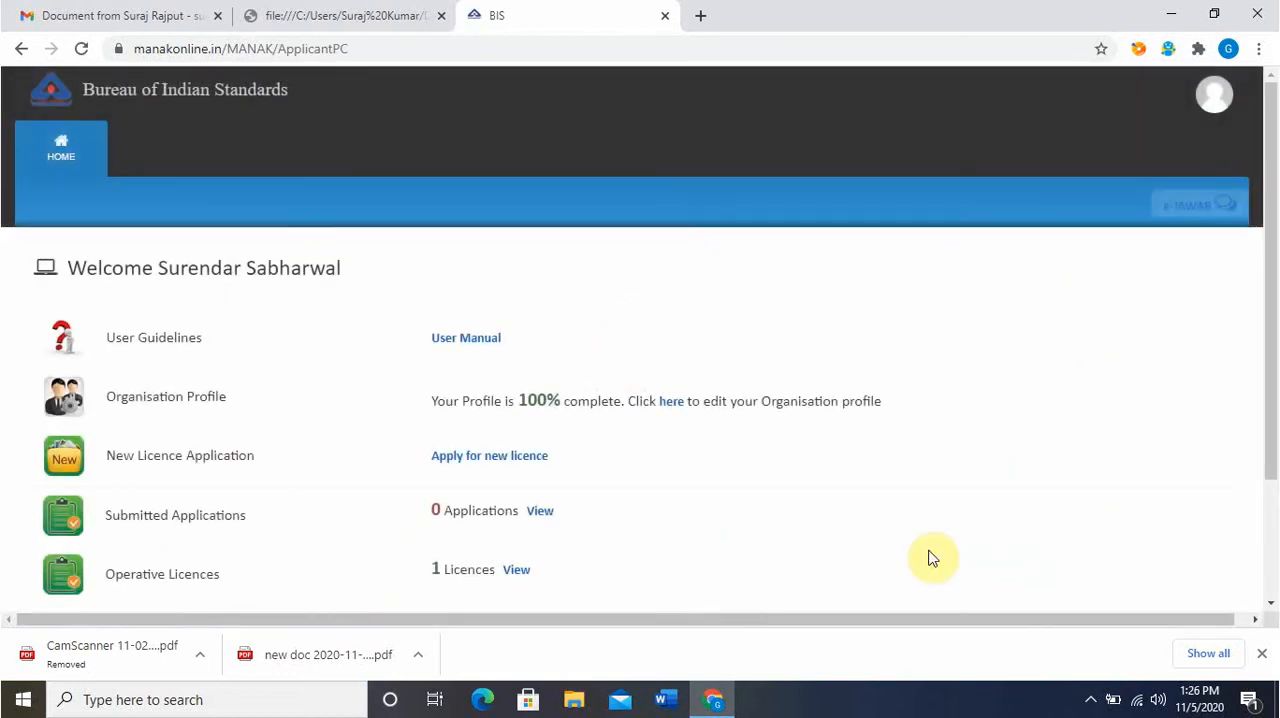
pyautogui.scroll(-3, 984, 543)
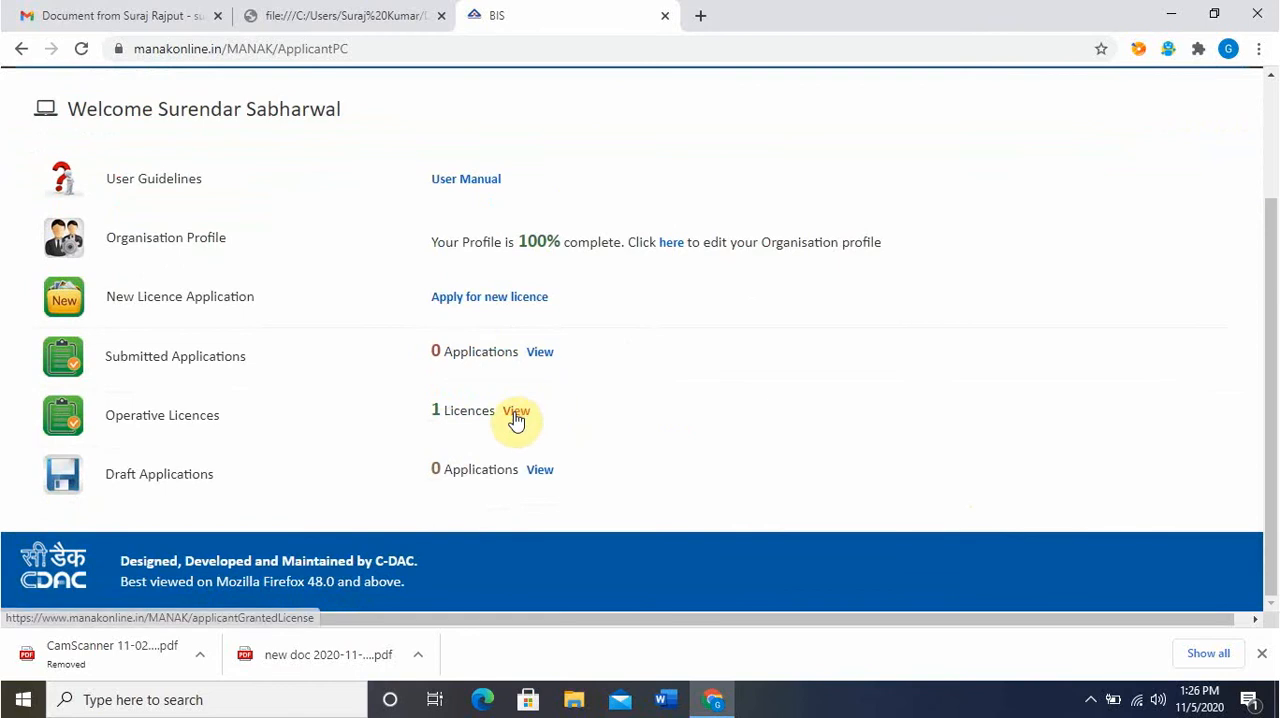
pyautogui.click(515, 413)
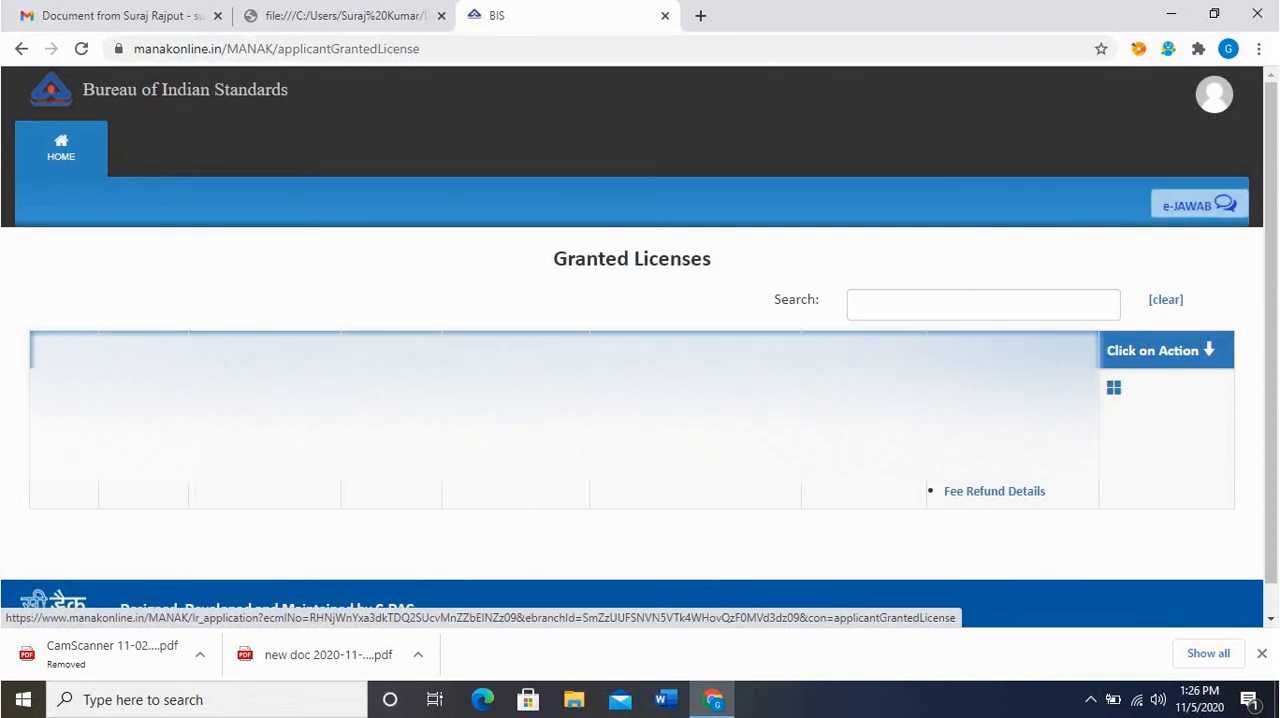
# Start the renewal application for the granted licence and proceed to its Production Return Details form
pyautogui.click(990, 410)
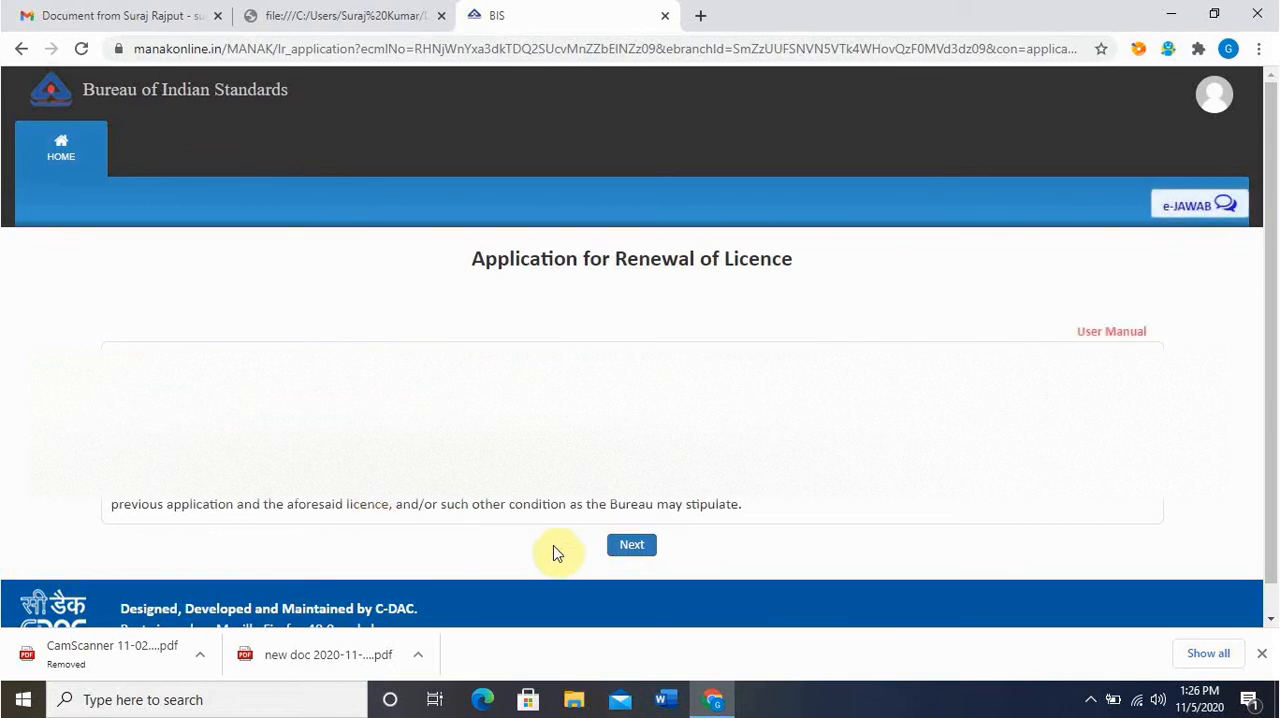
pyautogui.click(631, 548)
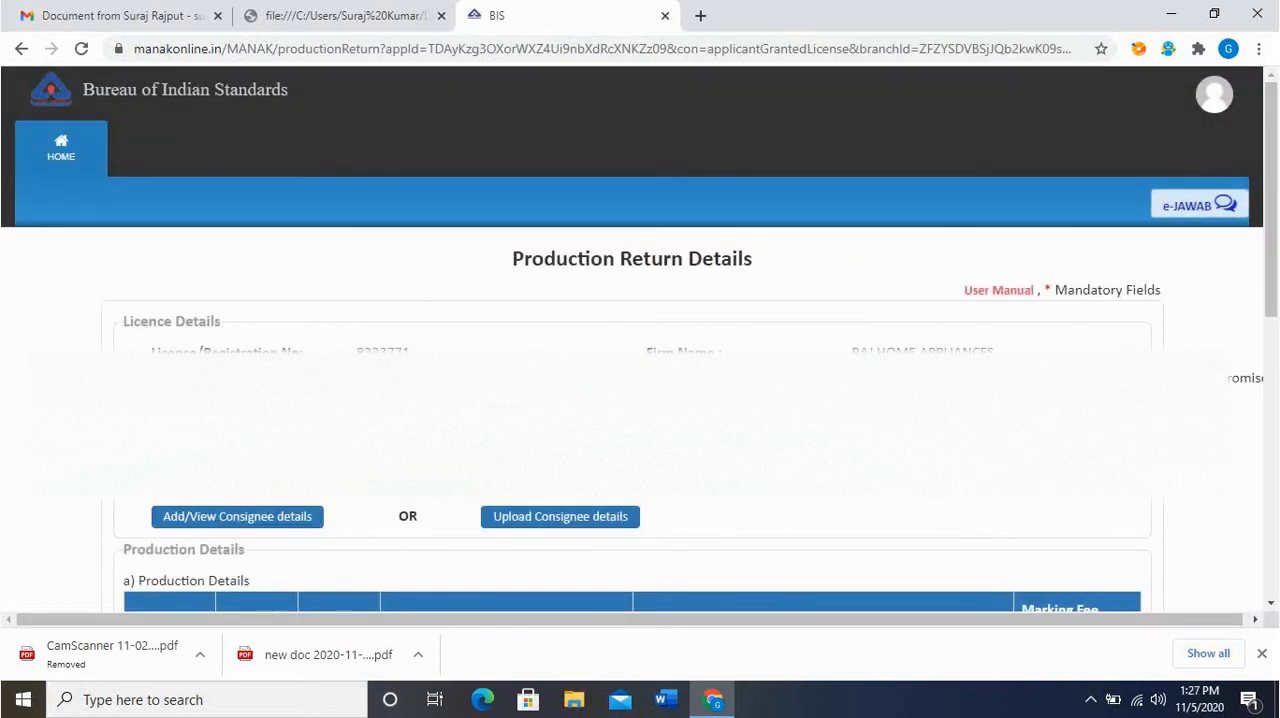
pyautogui.scroll(-2, 729, 449)
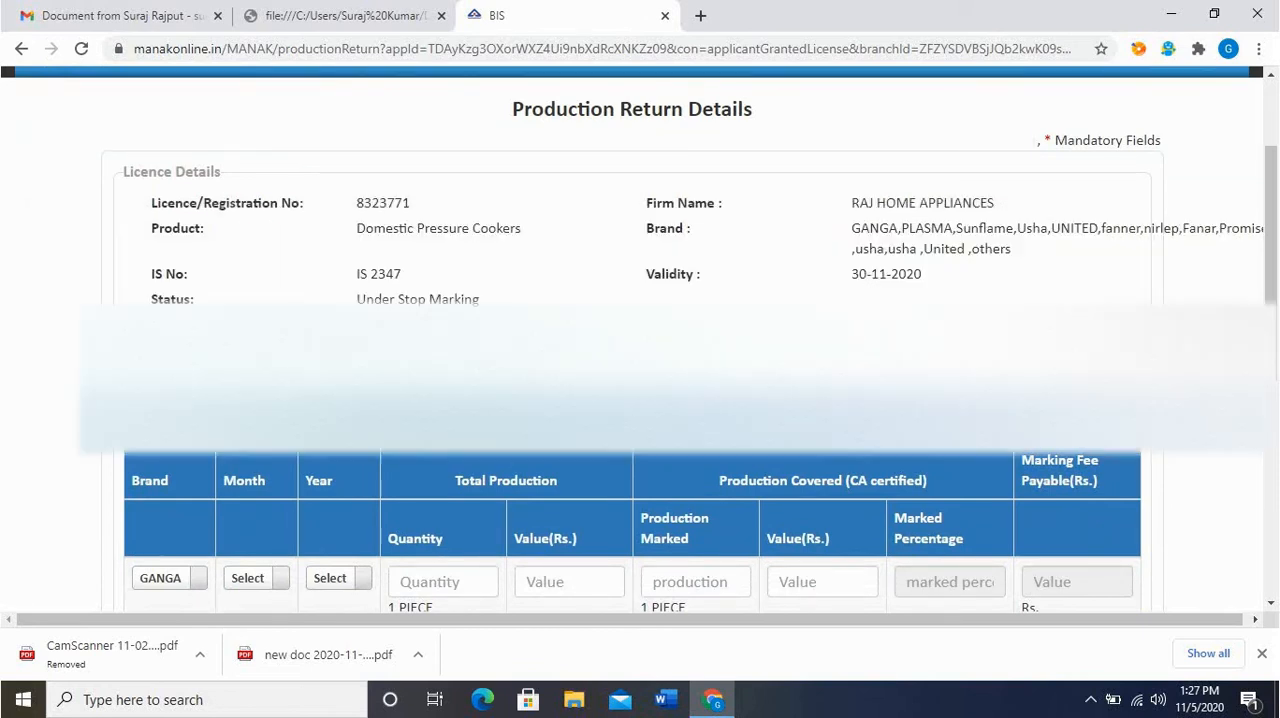
pyautogui.scroll(2, 640, 400)
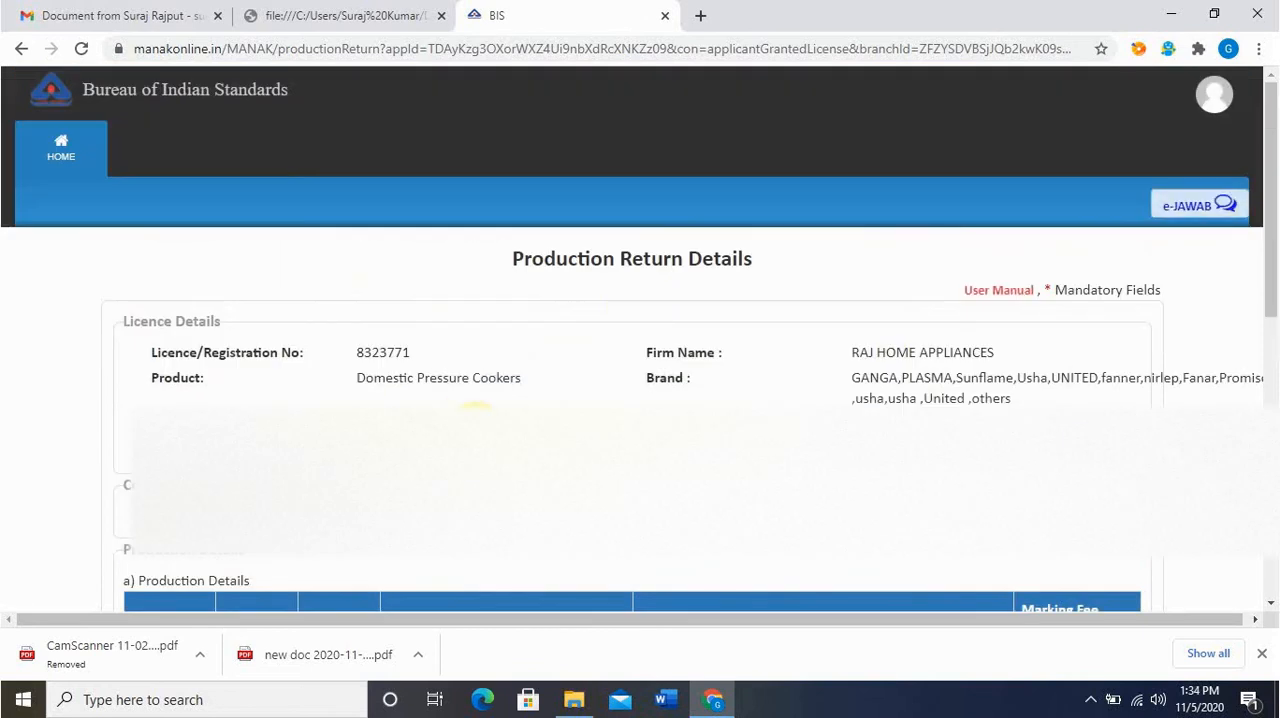
pyautogui.scroll(-1, 1265, 258)
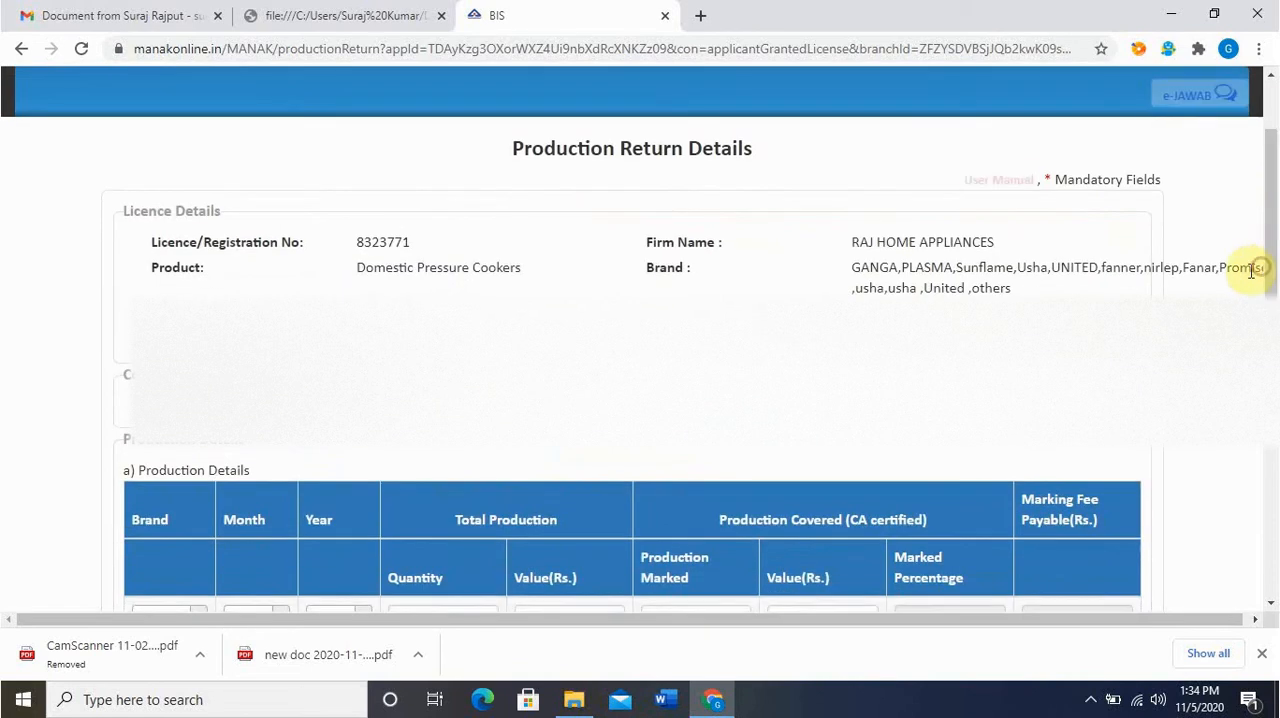
# Open the consignee details form and delete the existing consignee entries listed beneath it
pyautogui.click(488, 300)
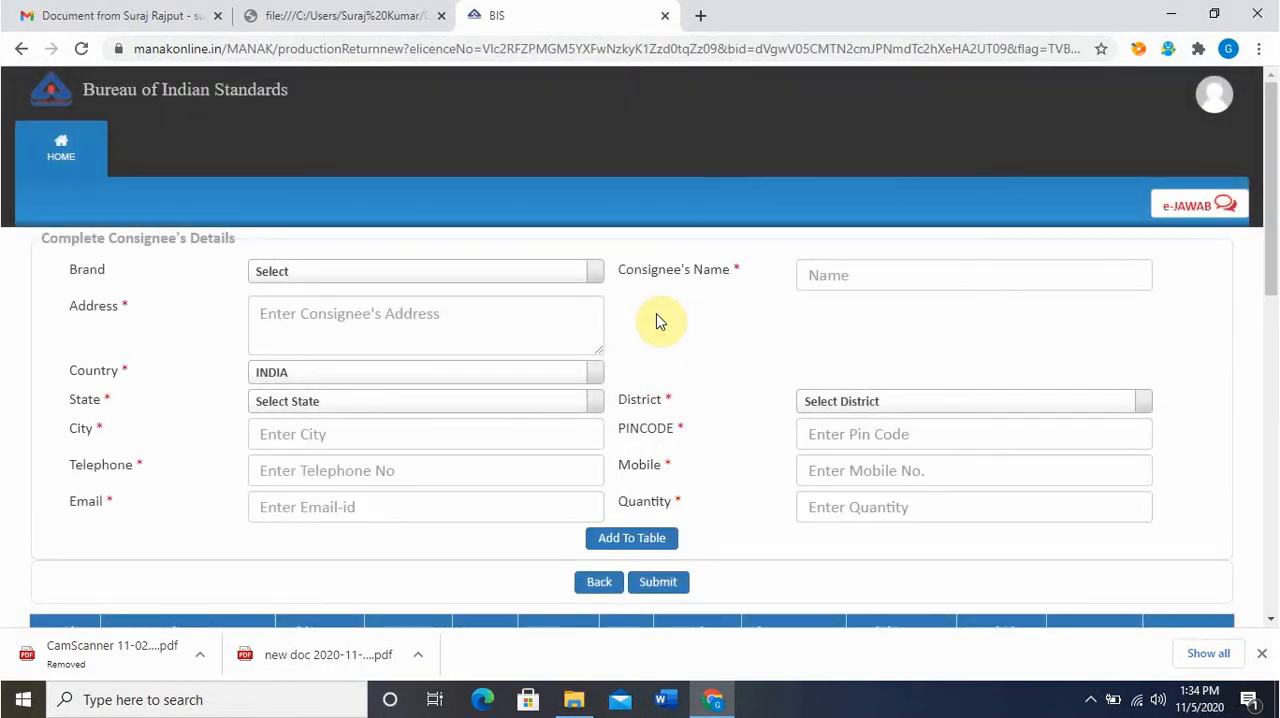
pyautogui.scroll(-6, 660, 322)
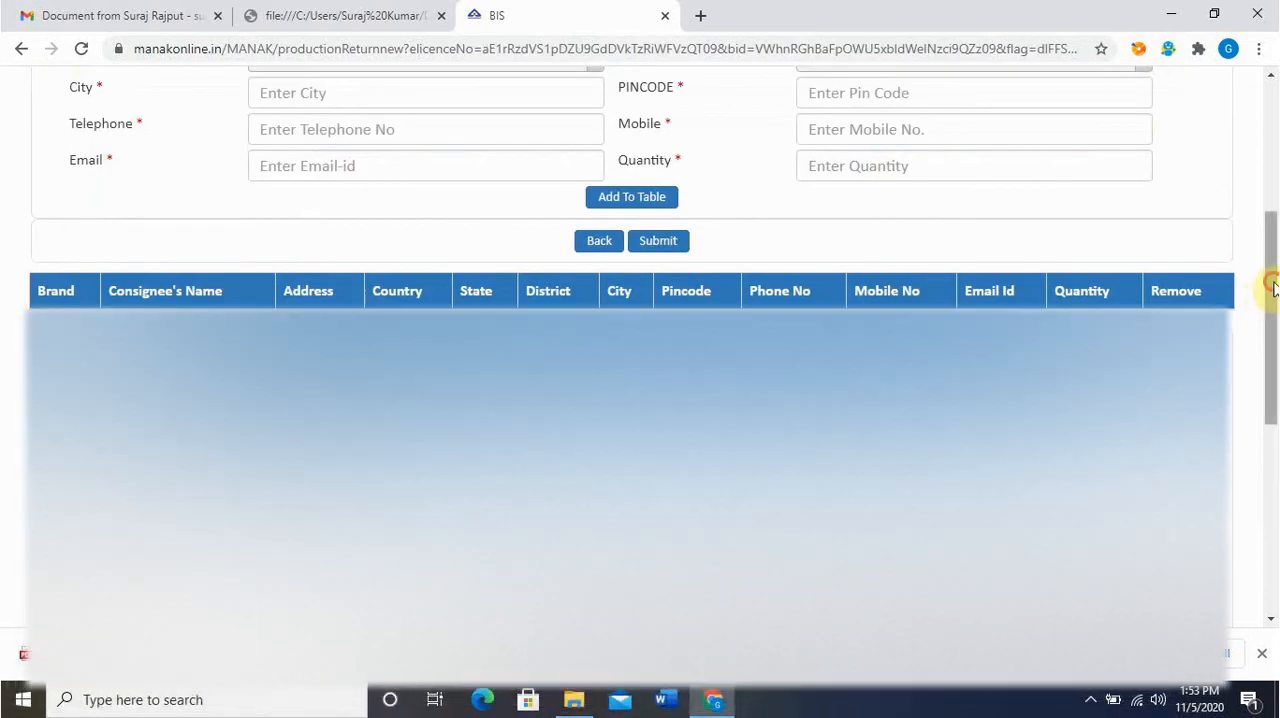
pyautogui.moveTo(1266, 289); pyautogui.dragTo(1272, 510)
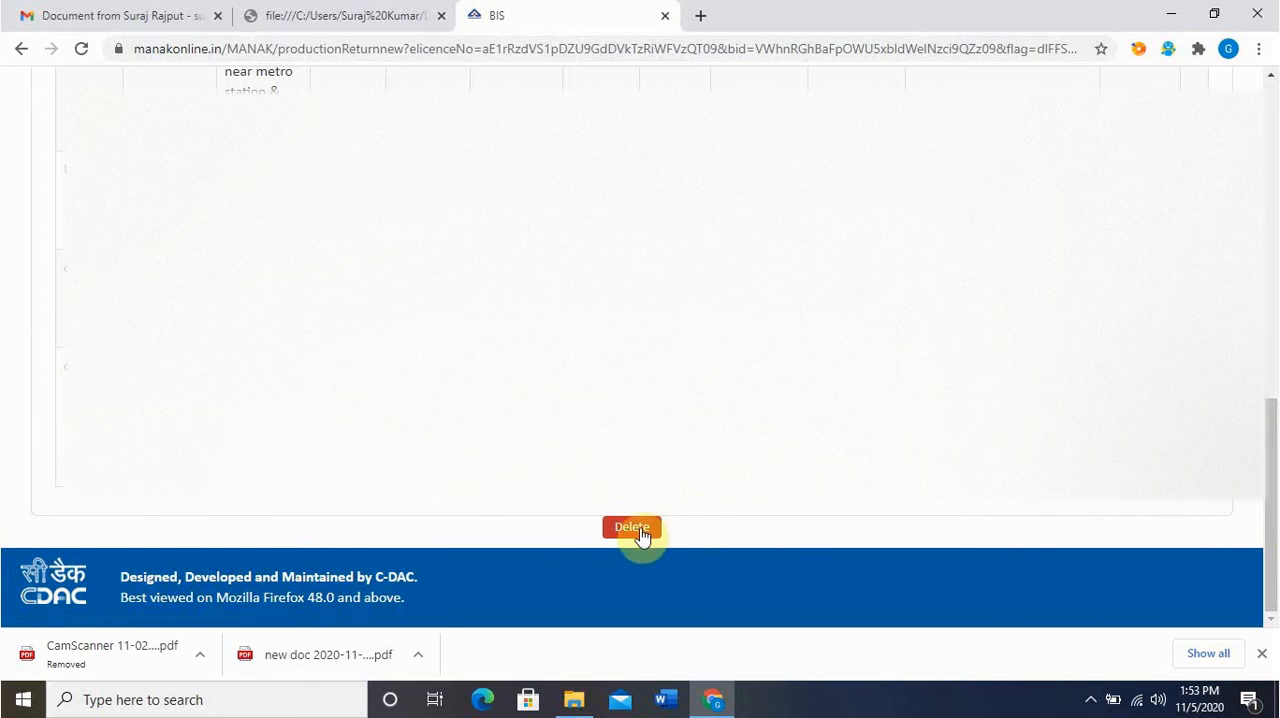
pyautogui.moveTo(1274, 452); pyautogui.dragTo(1272, 505)
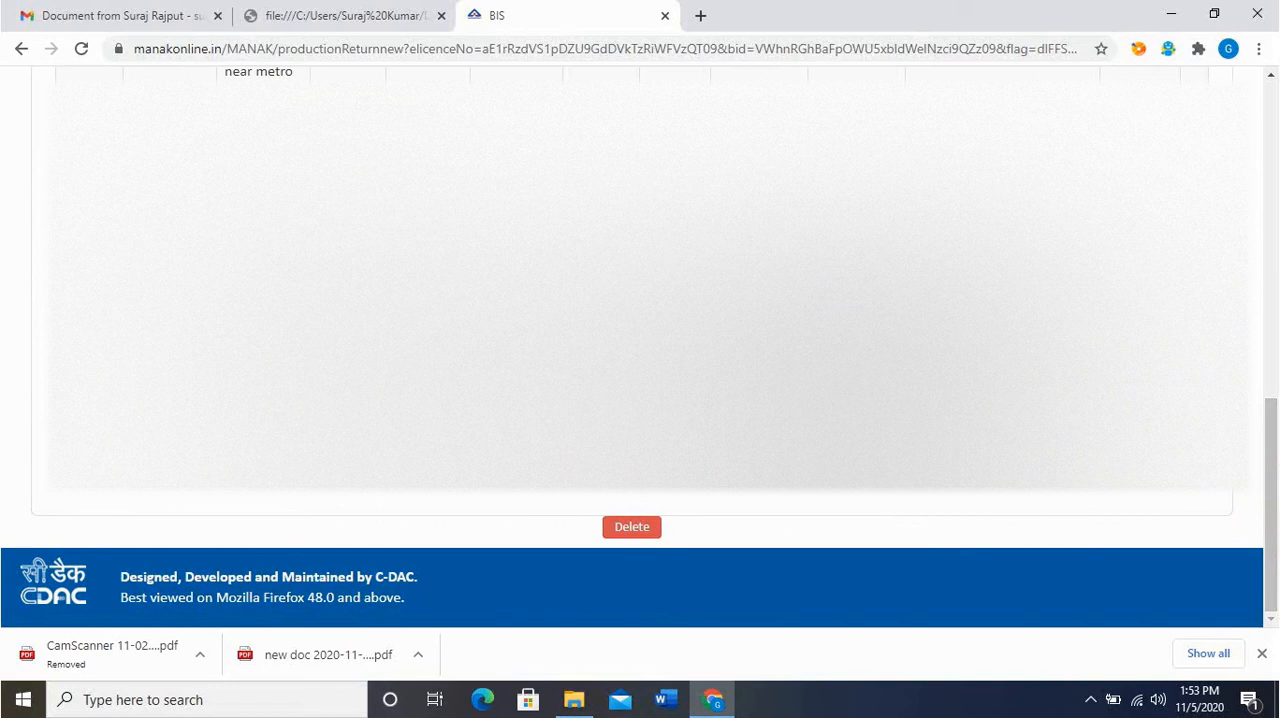
pyautogui.click(640, 532)
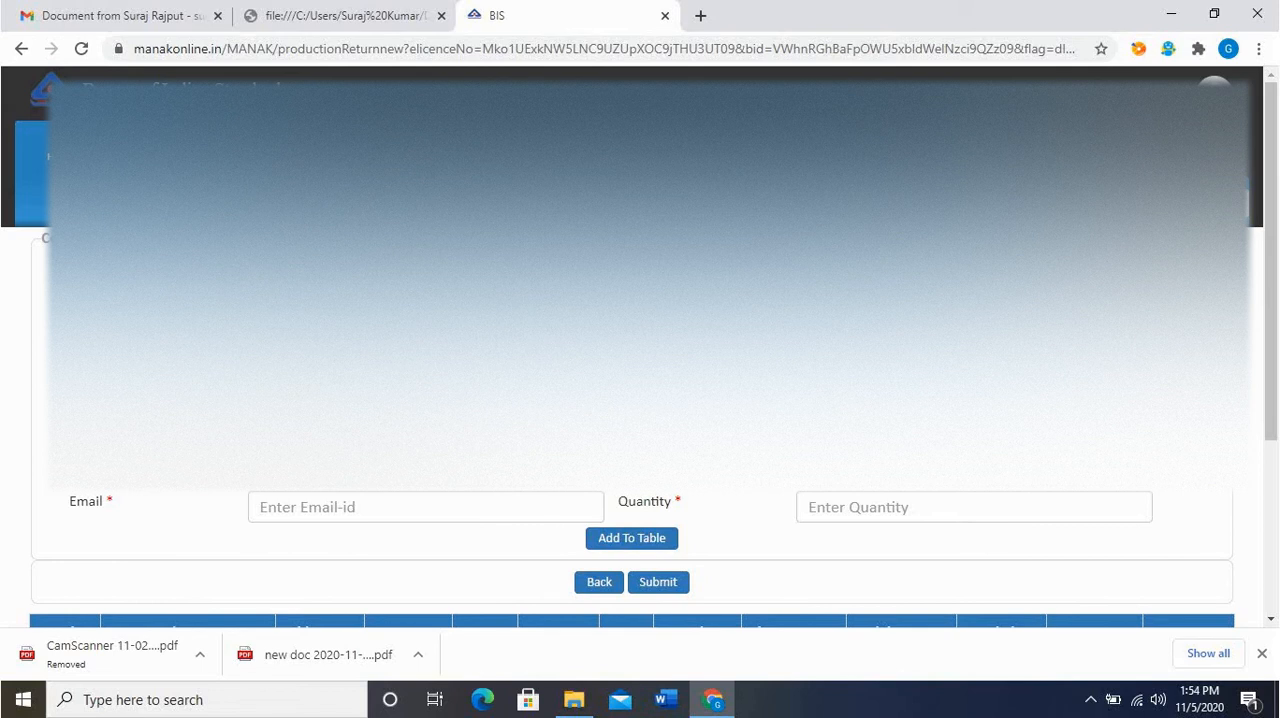
# Fill in the consignee's brand, name, address, contact details and quantity 4772, and add the entry to the table
pyautogui.click(425, 270)
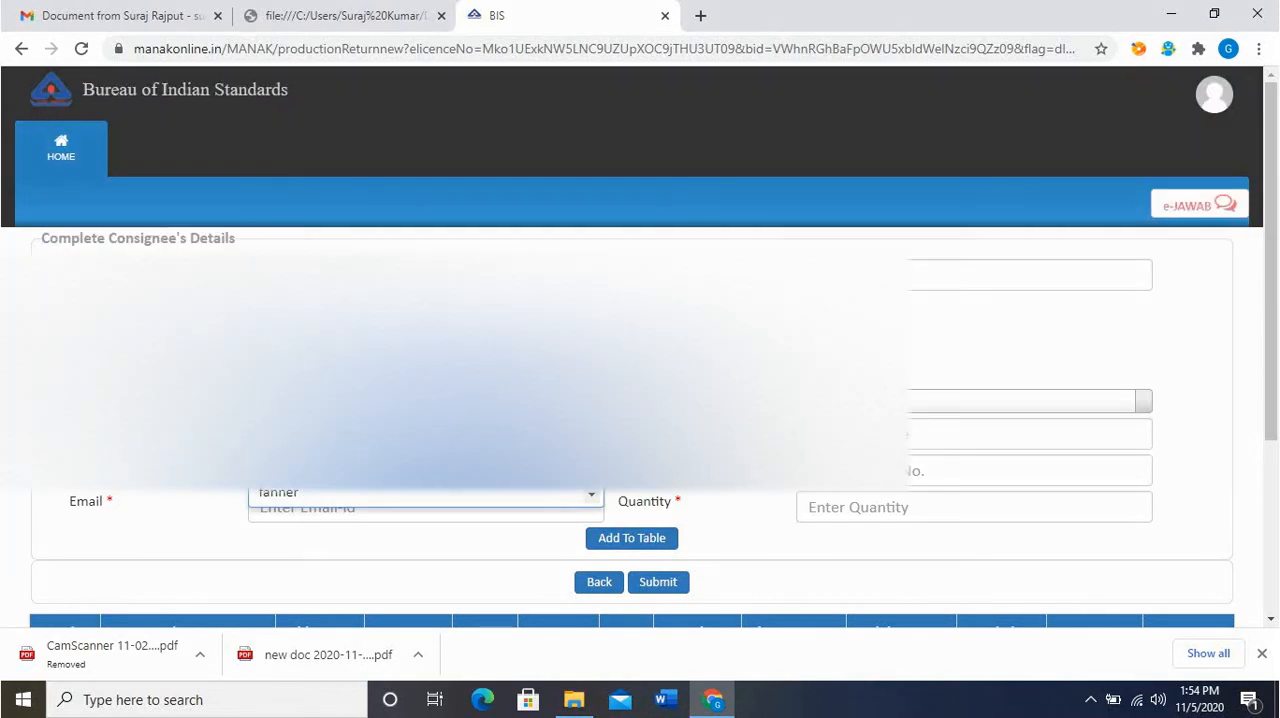
pyautogui.click(302, 440)
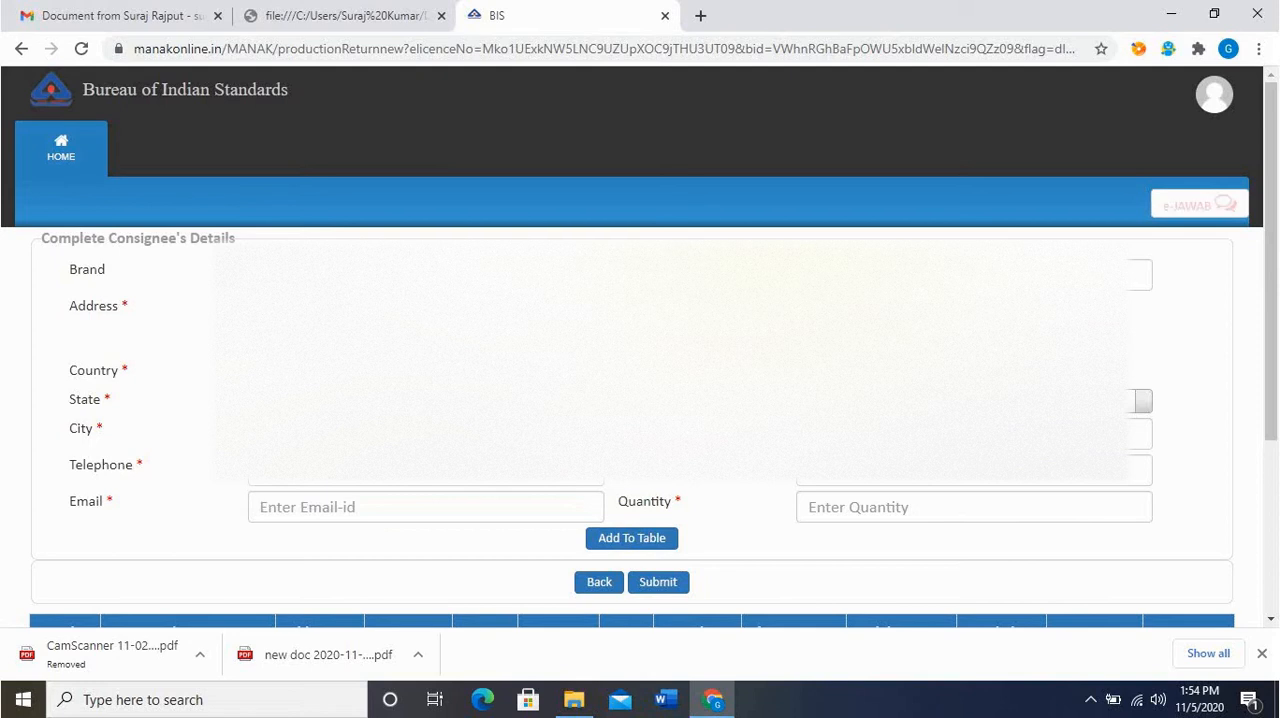
pyautogui.click(974, 275)
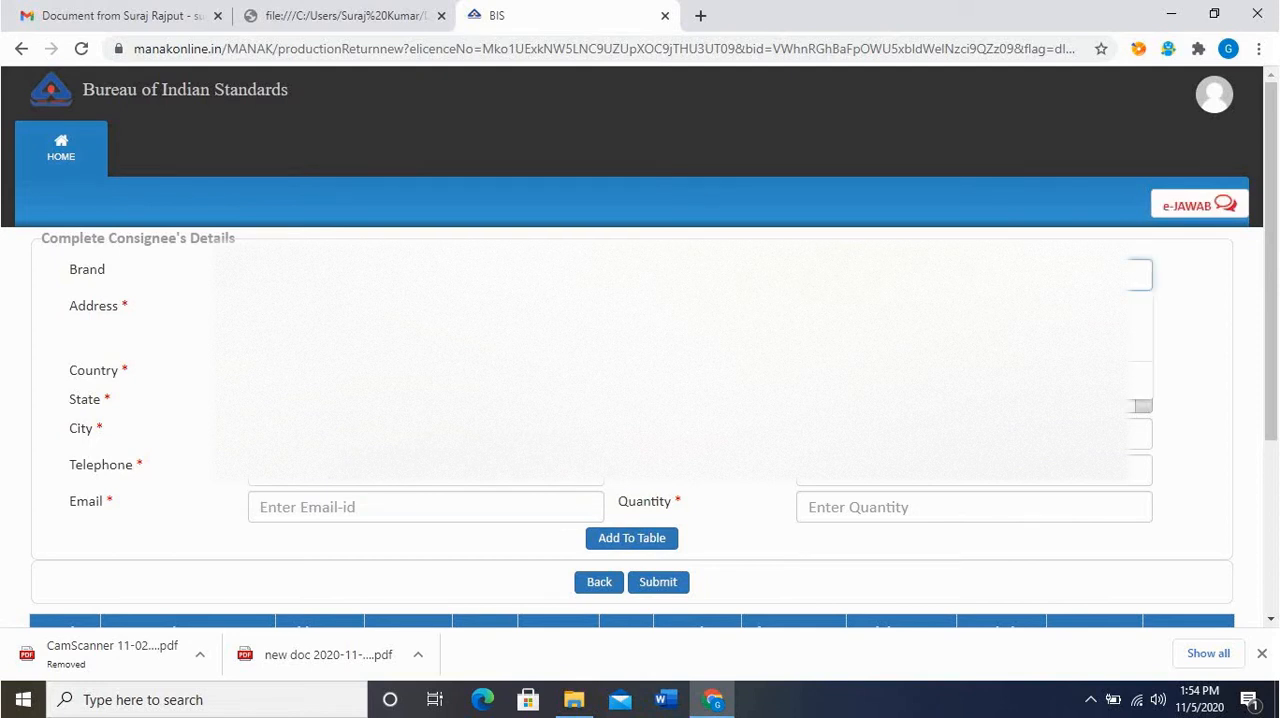
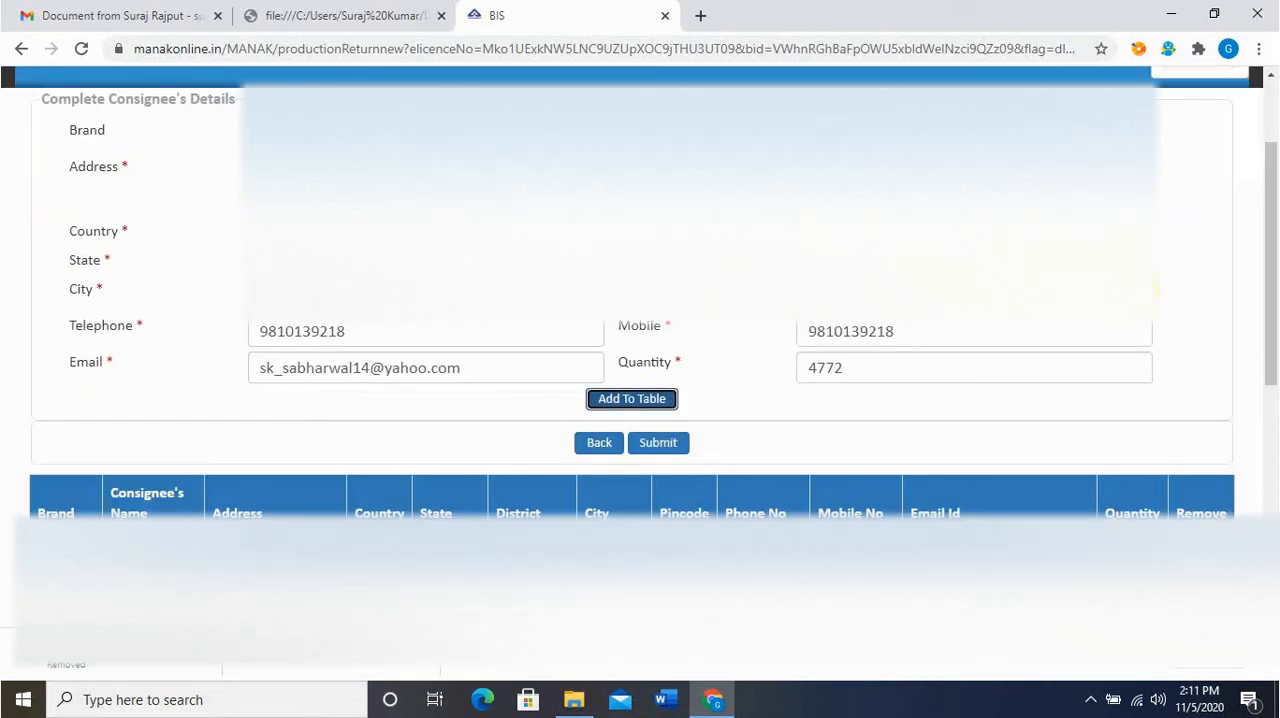
# Check the added consignee rows and submit the consignee details to return to the production return
pyautogui.middleClick(1270, 195)
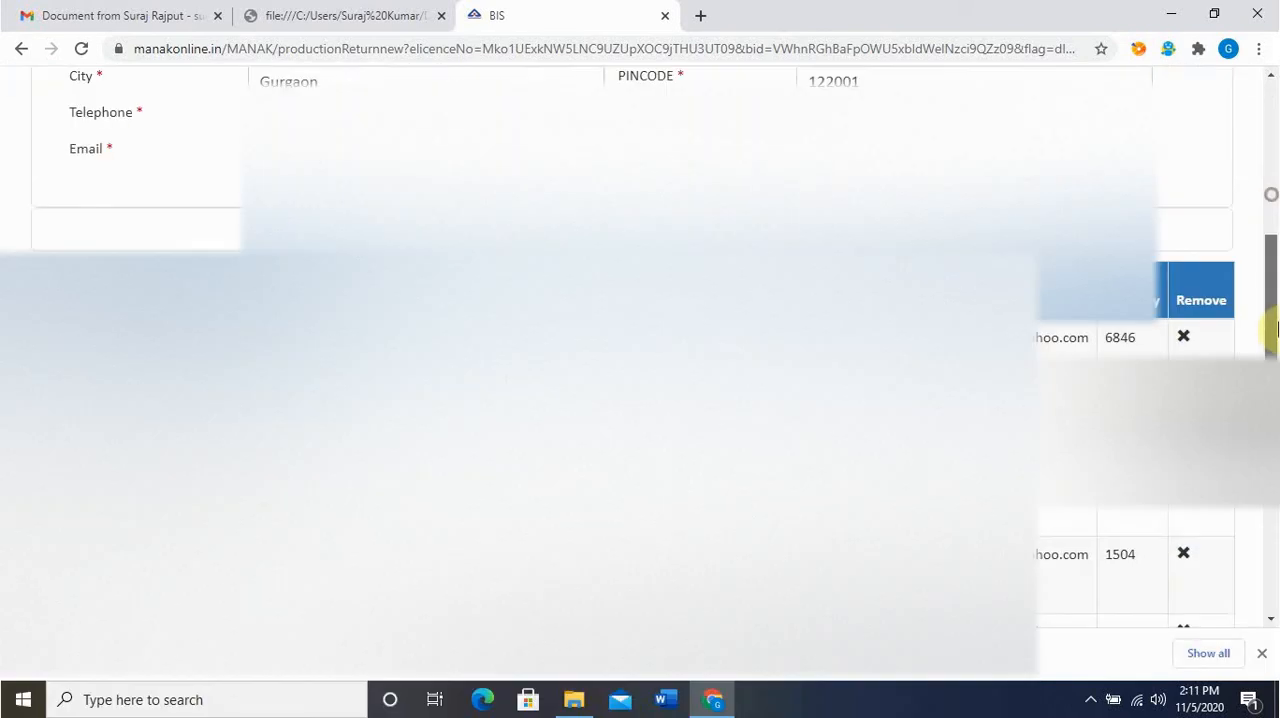
pyautogui.moveTo(1278, 330); pyautogui.dragTo(1278, 377)
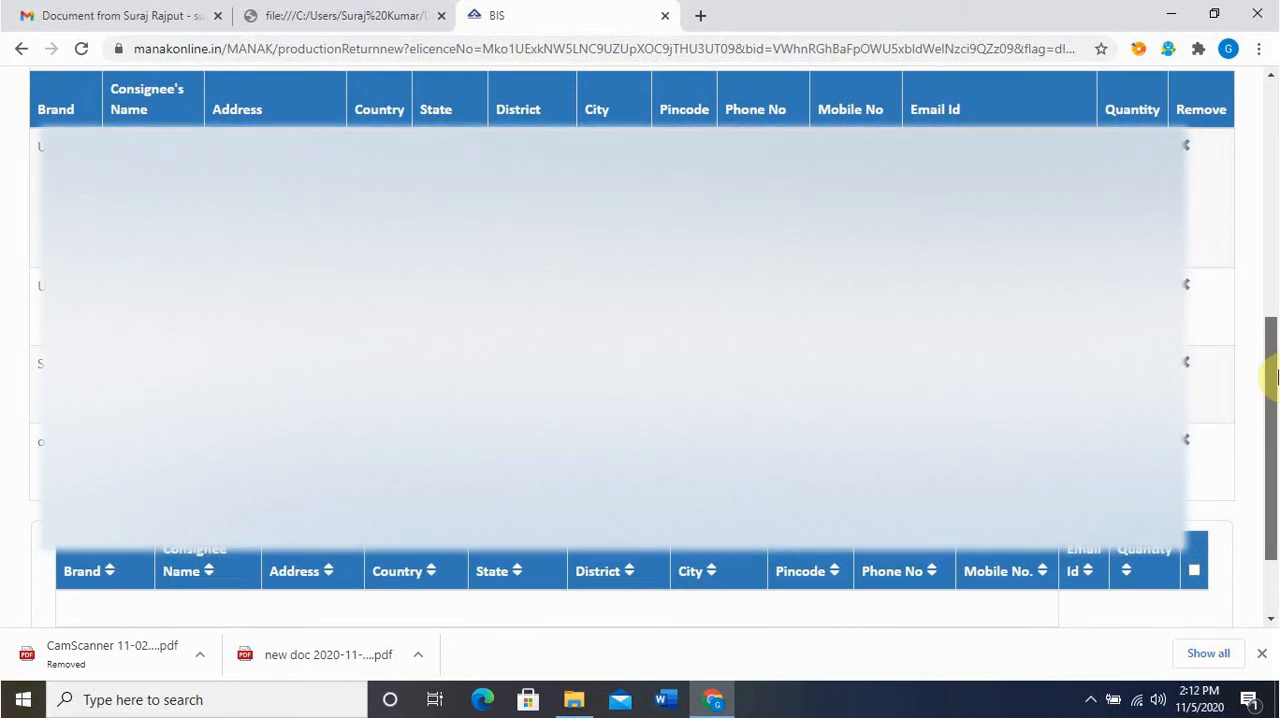
pyautogui.moveTo(1278, 377); pyautogui.dragTo(1278, 198)
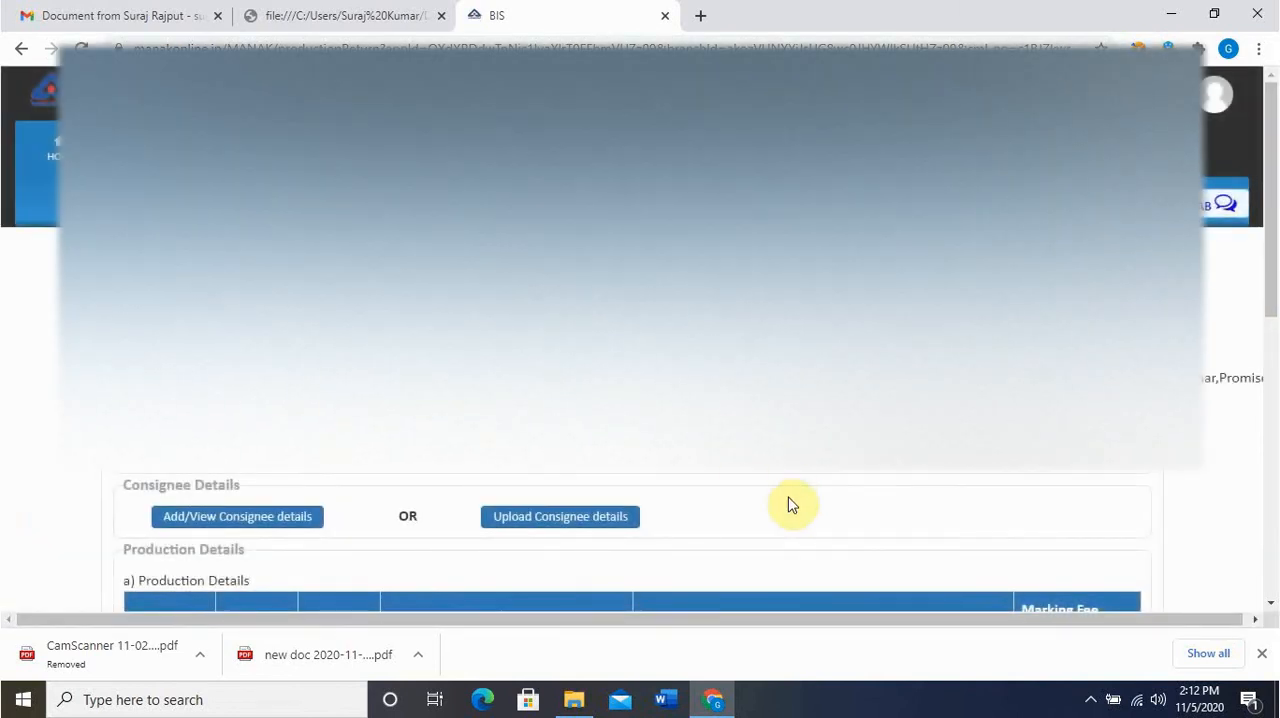
# Choose the brand UNITED and the month Sep for the new row in the Production Details table
pyautogui.scroll(-3, 789, 503)
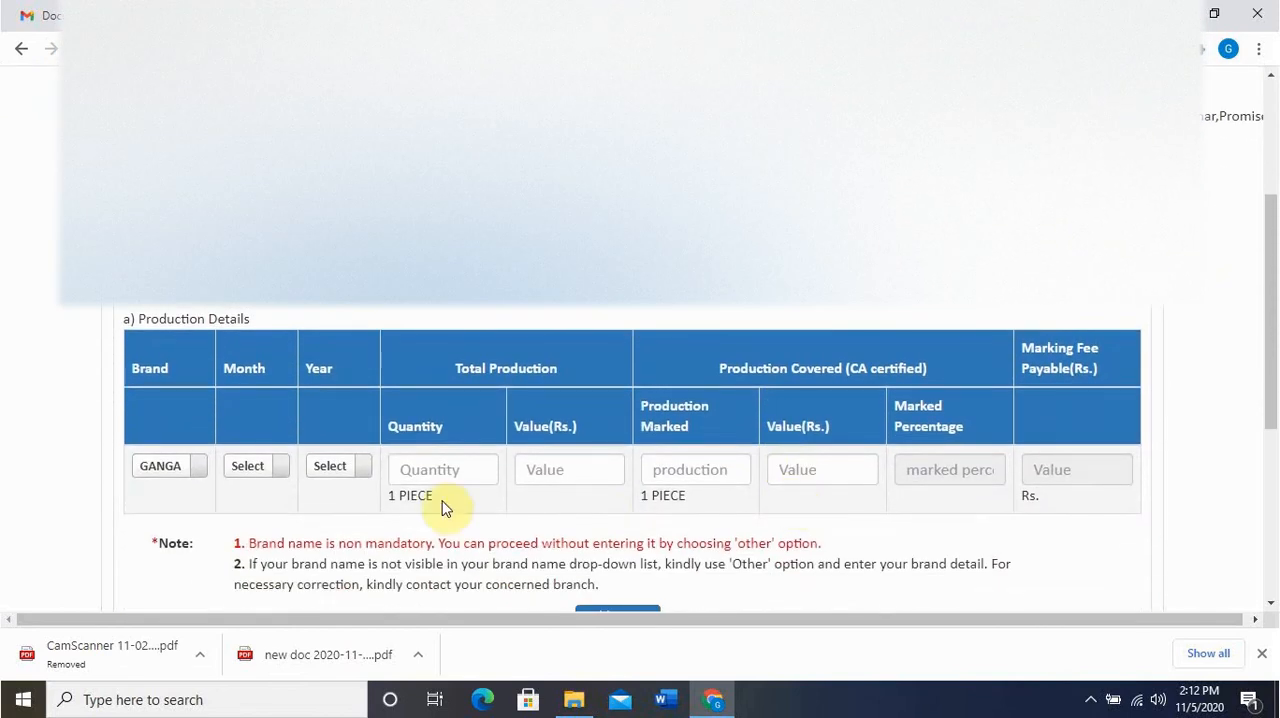
pyautogui.click(197, 475)
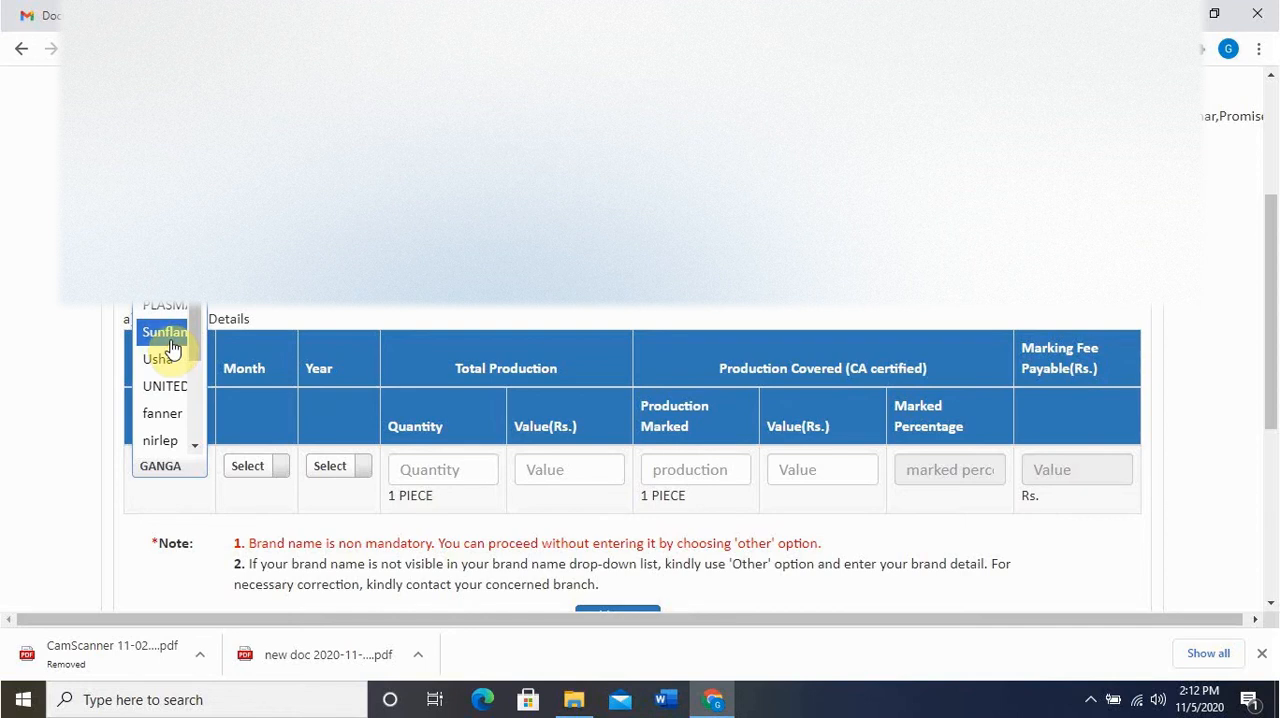
pyautogui.click(165, 386)
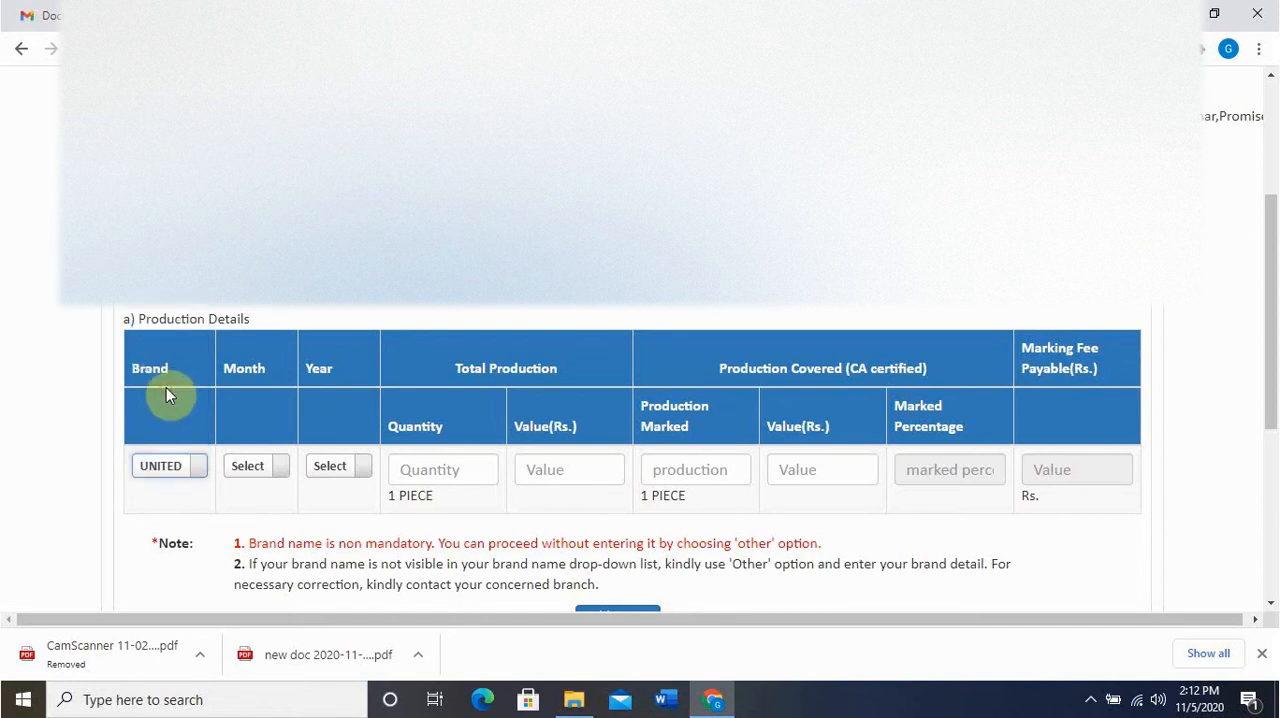
pyautogui.click(273, 473)
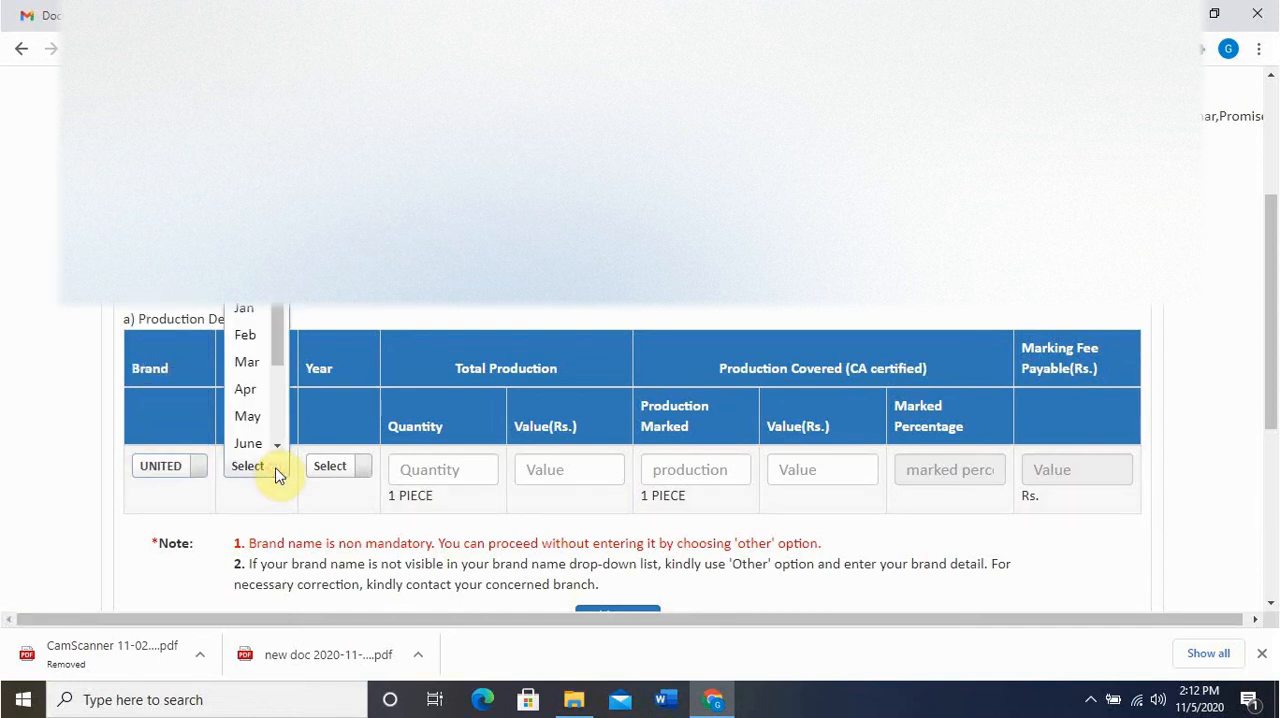
pyautogui.click(276, 474)
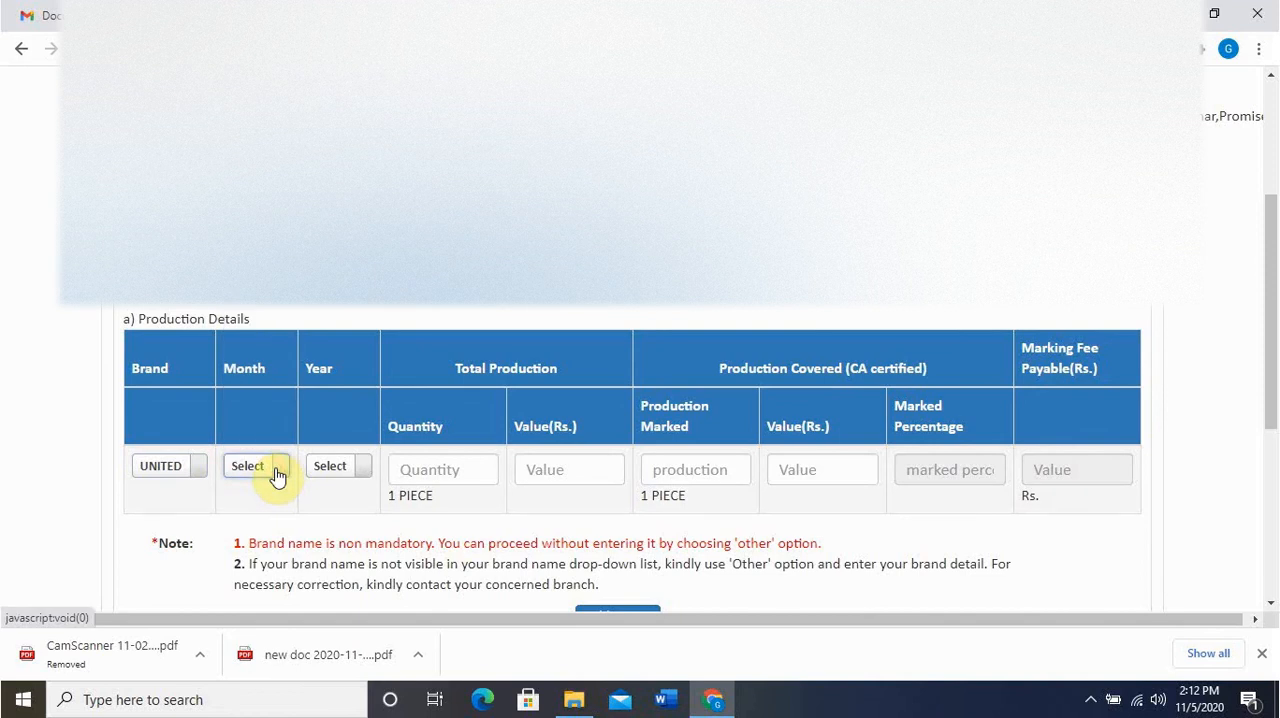
pyautogui.click(277, 475)
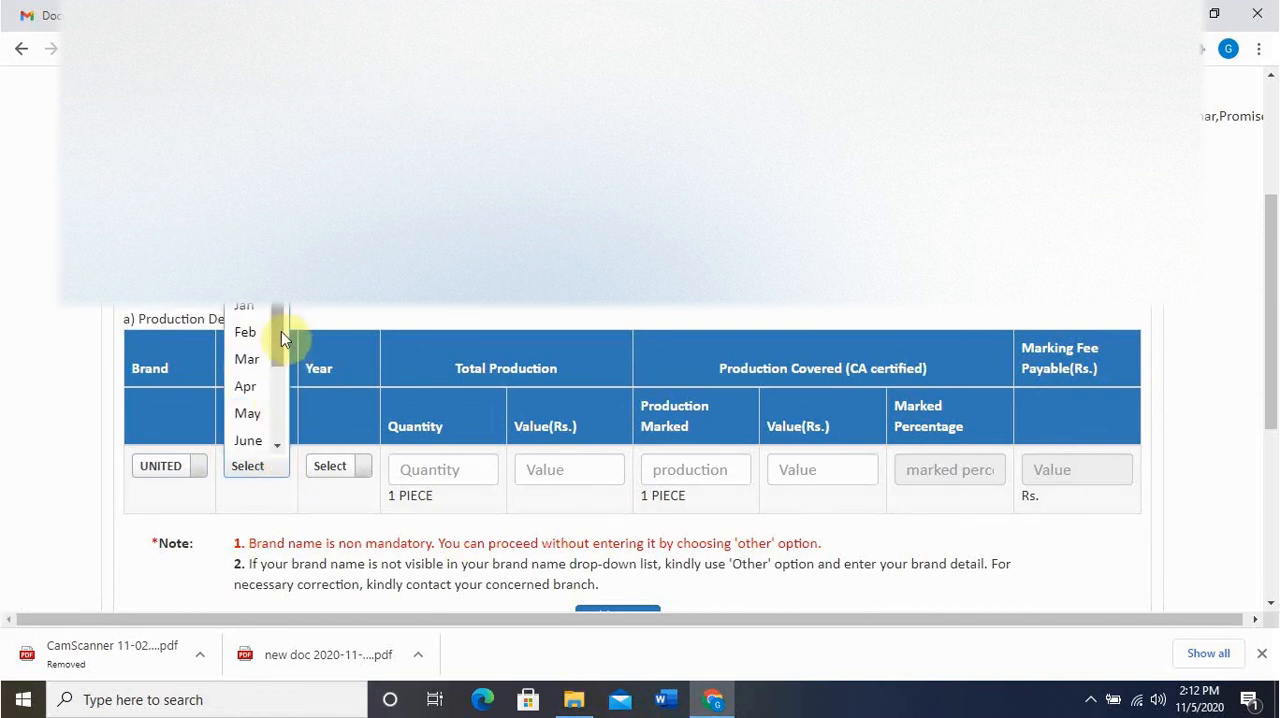
pyautogui.moveTo(277, 334); pyautogui.dragTo(280, 386)
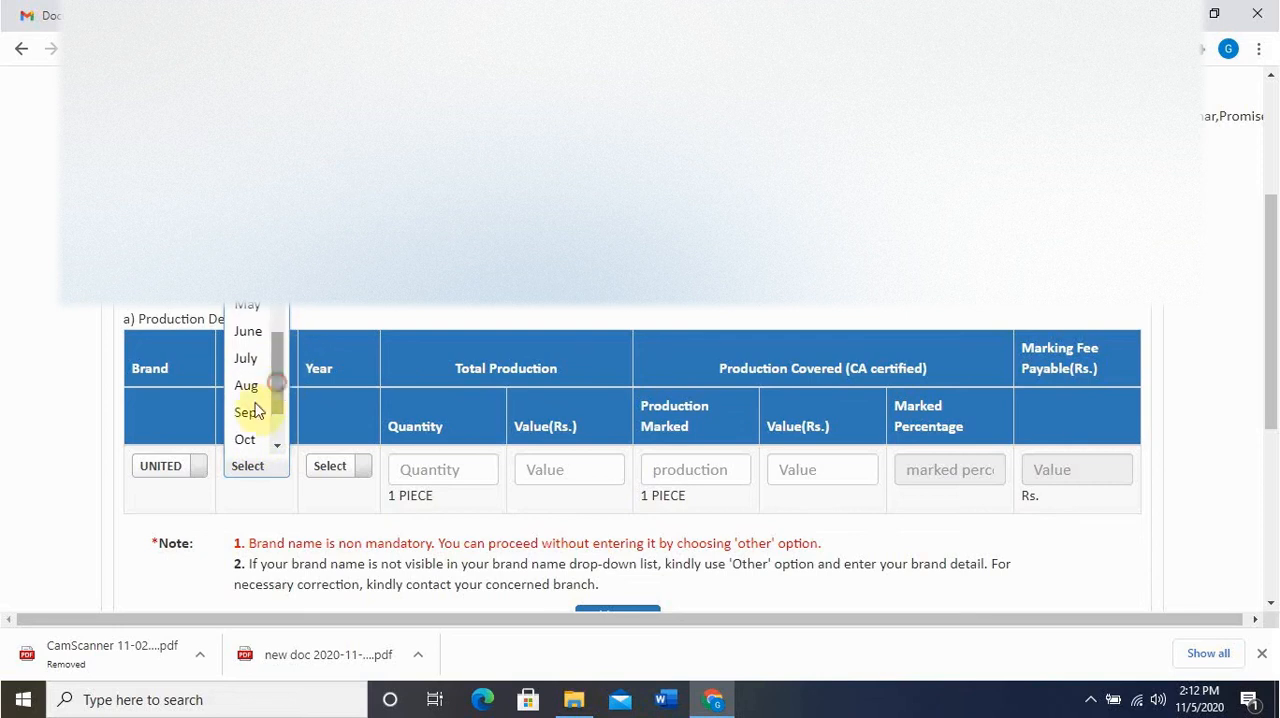
pyautogui.click(250, 417)
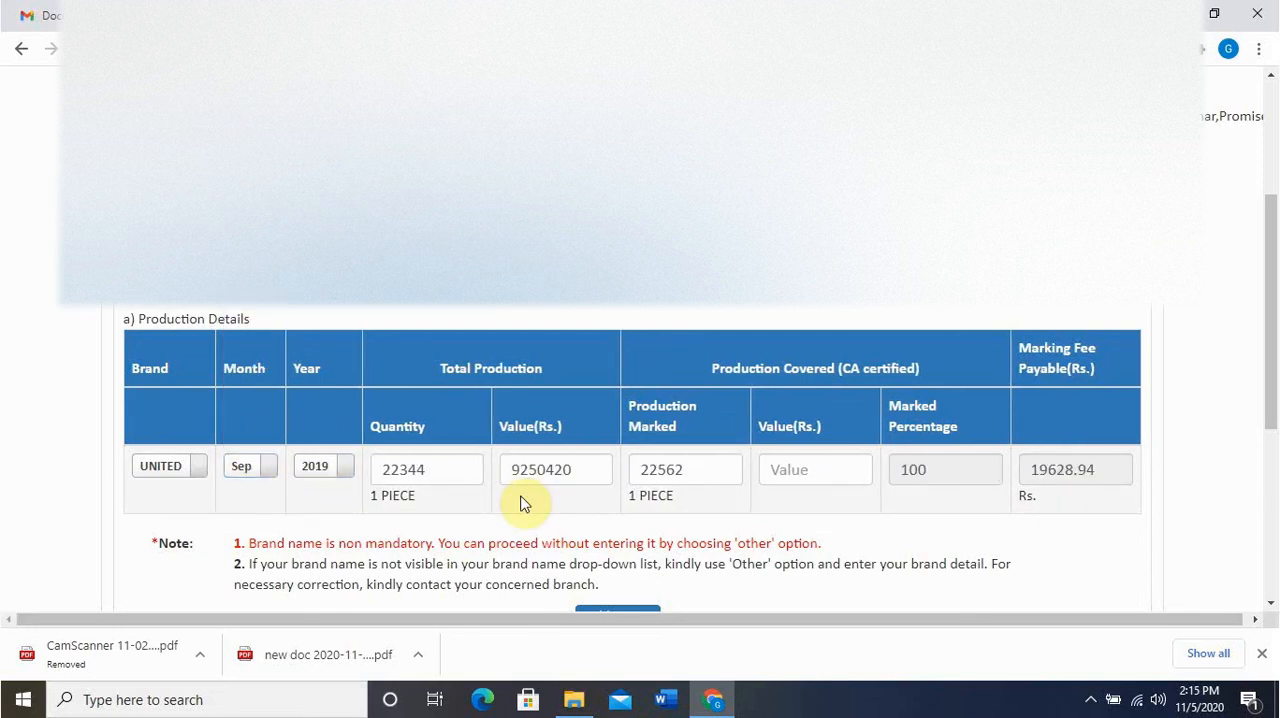
# Set the total production value of the UNITED September row to Rs. 9161040
pyautogui.click(571, 478)
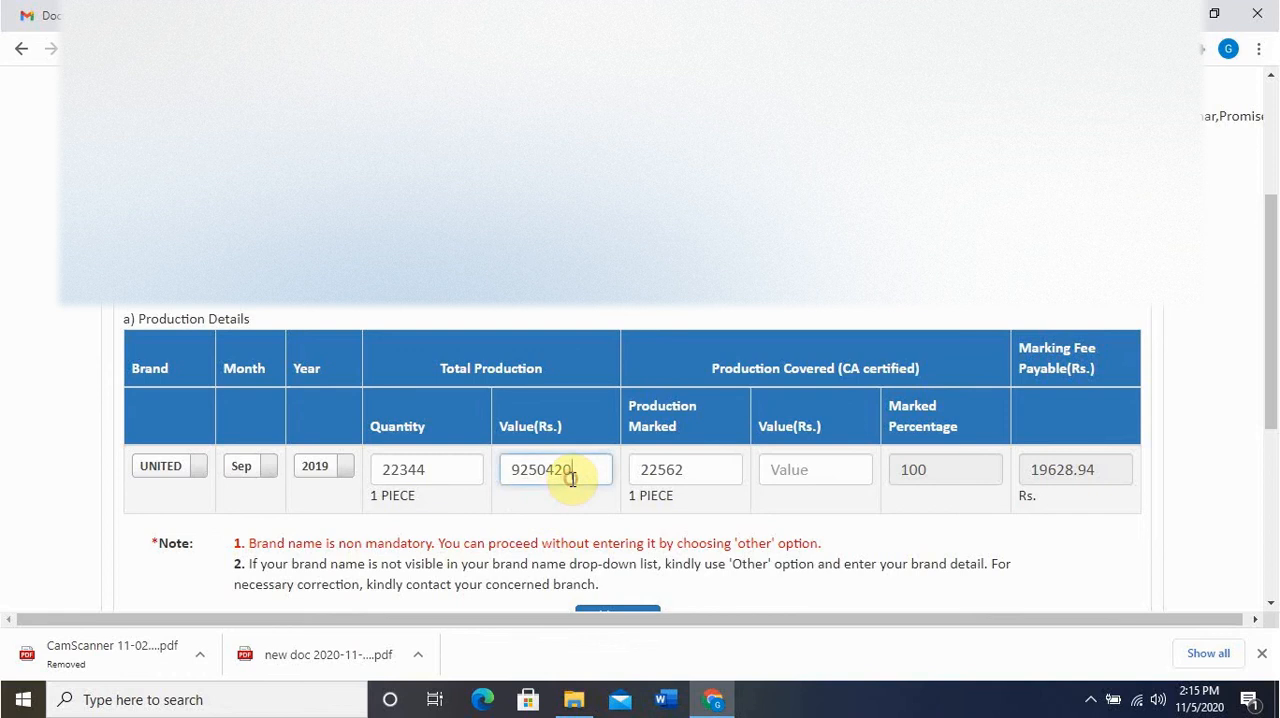
pyautogui.press('BackSpace')
pyautogui.press('BackSpace')
pyautogui.press('BackSpace')
pyautogui.press('BackSpace')
pyautogui.press('BackSpace')
pyautogui.press('BackSpace')
pyautogui.press('BackSpace')
pyautogui.write('9161040')
# Set the CA-certified production marked to 22344 and its value to 9161040, and add the return
pyautogui.click(706, 487)
pyautogui.click(690, 483)
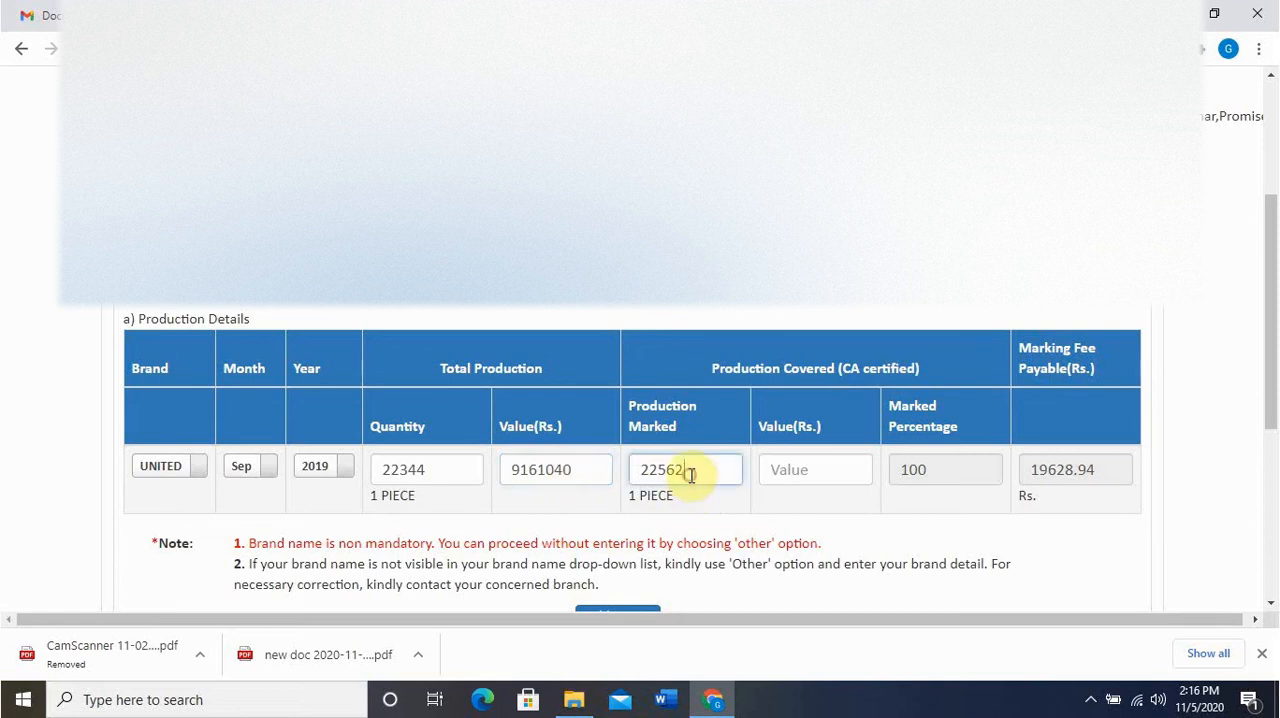
pyautogui.press('BackSpace')
pyautogui.press('BackSpace')
pyautogui.press('BackSpace')
pyautogui.press('BackSpace')
pyautogui.press('BackSpace')
pyautogui.write('22344')
pyautogui.click(767, 463)
pyautogui.write('916')
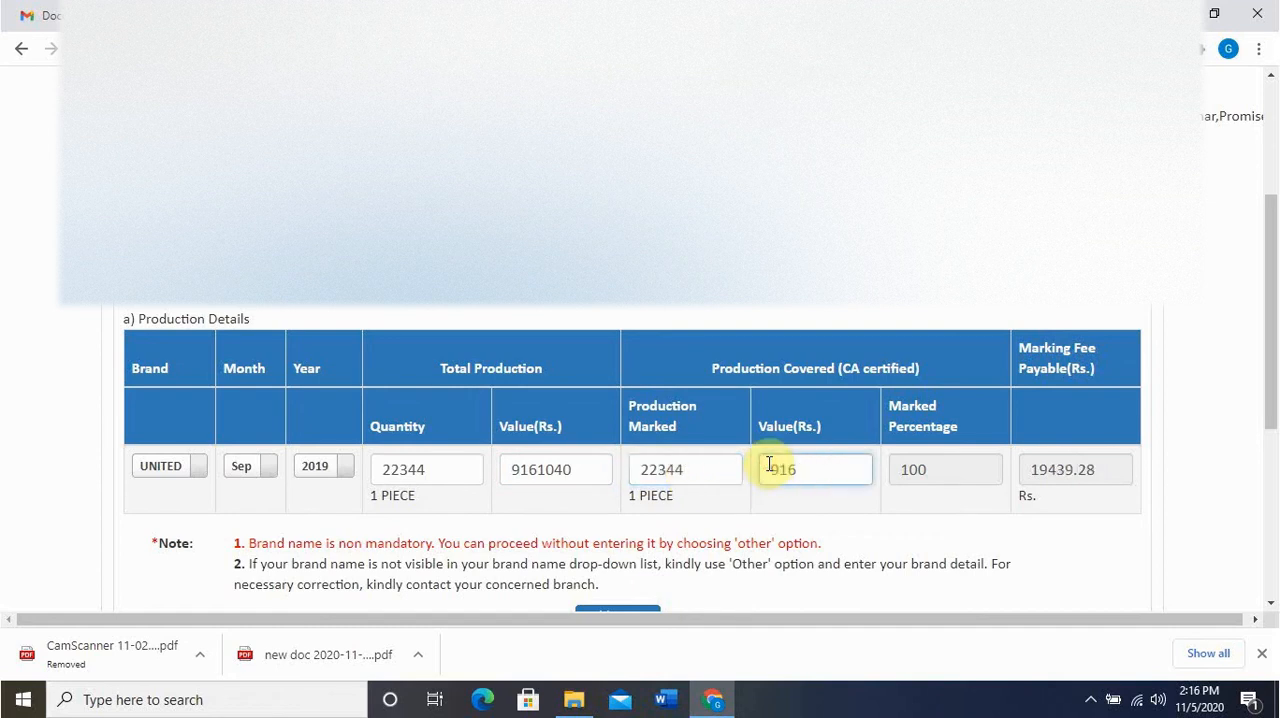
pyautogui.write('1040')
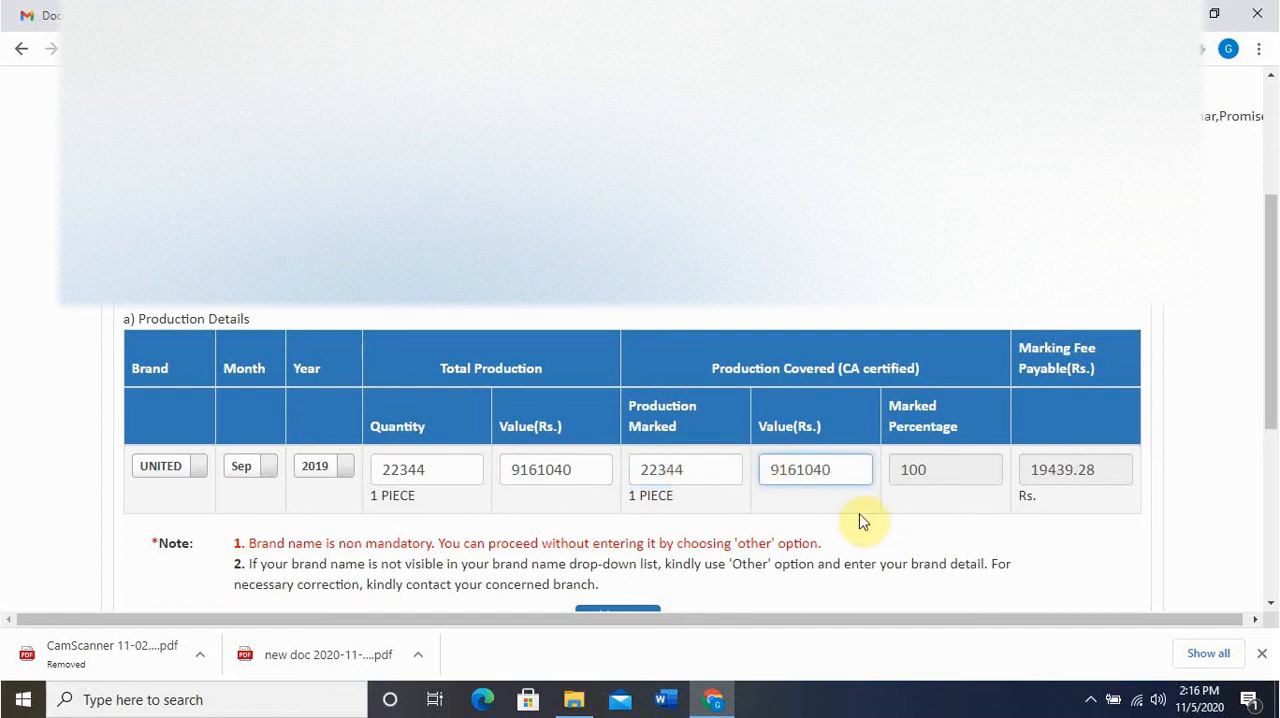
pyautogui.click(858, 518)
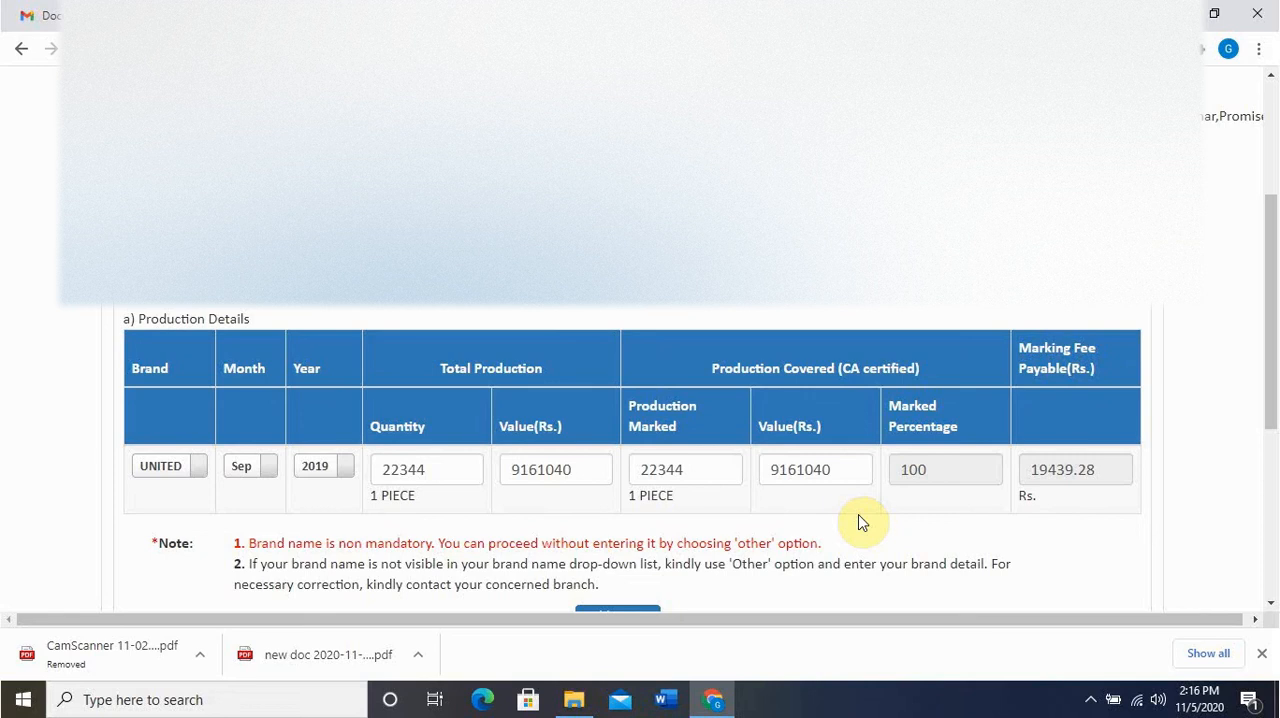
pyautogui.scroll(-1, 862, 522)
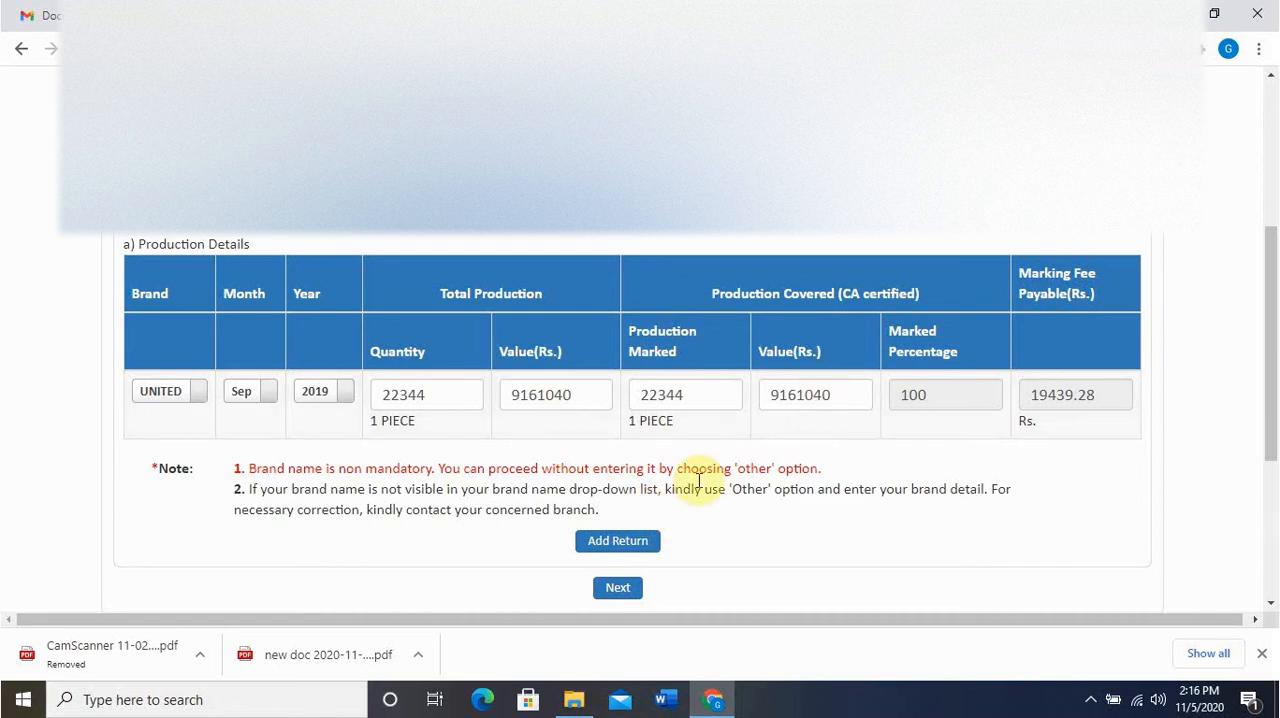
pyautogui.click(641, 549)
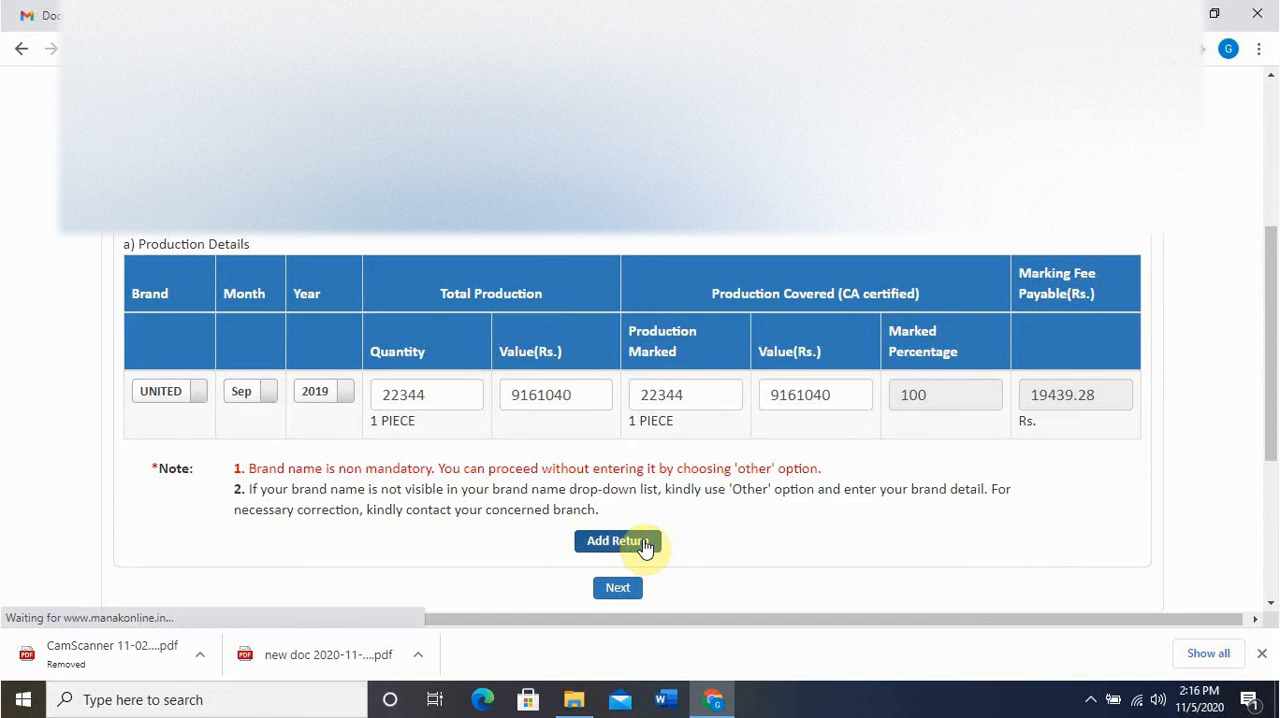
# Review the monthly entries under Production Return Done and proceed to the Report of Performance, acknowledging the renewal period notice
pyautogui.scroll(-3, 820, 558)
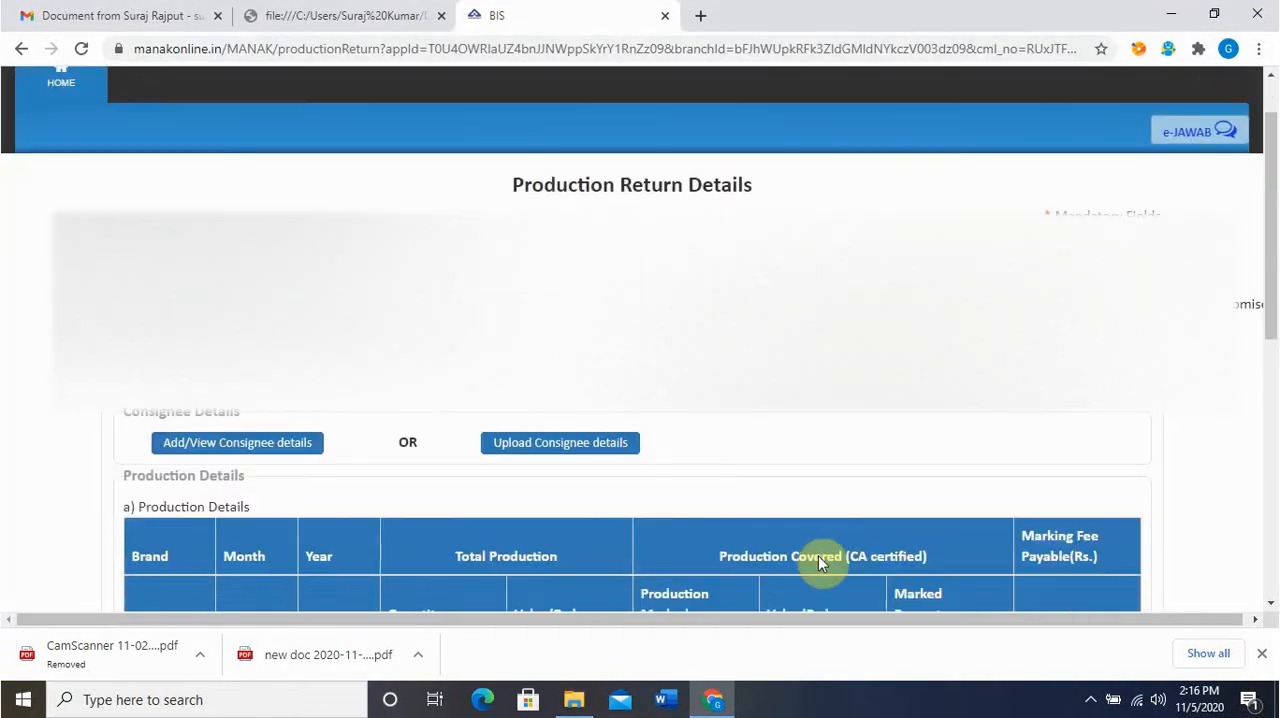
pyautogui.scroll(-5, 820, 558)
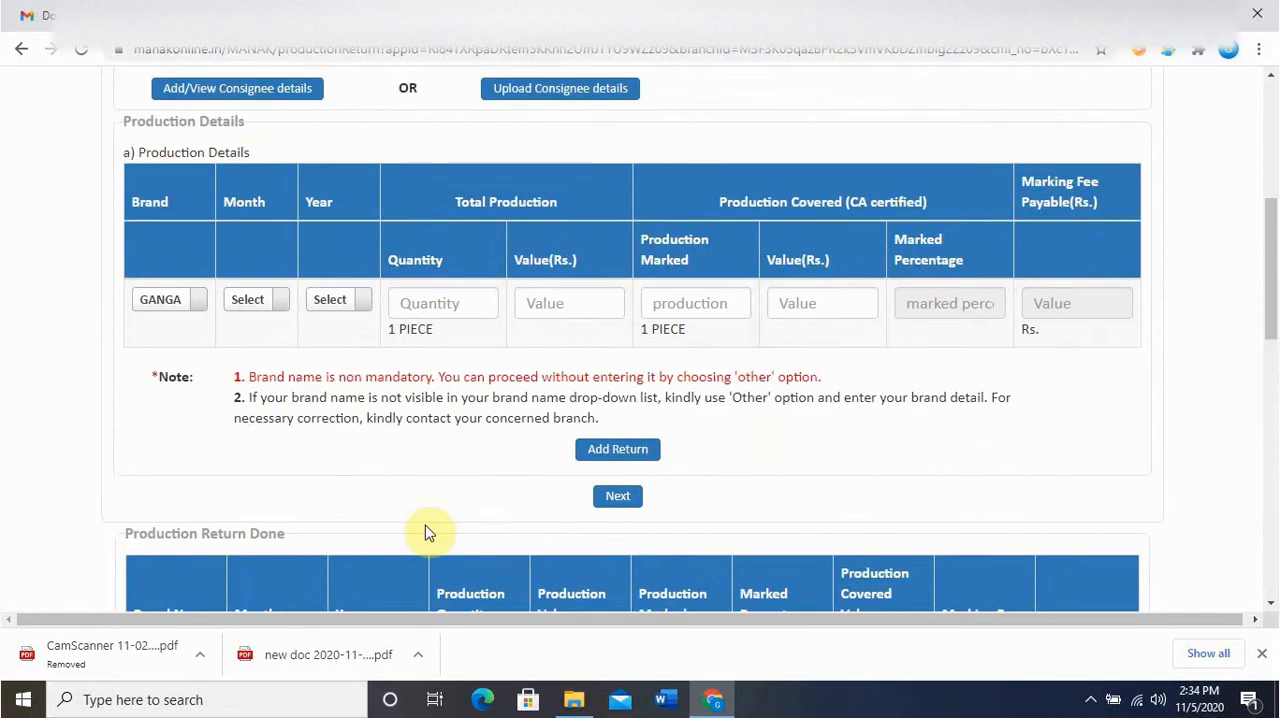
pyautogui.scroll(-10, 425, 532)
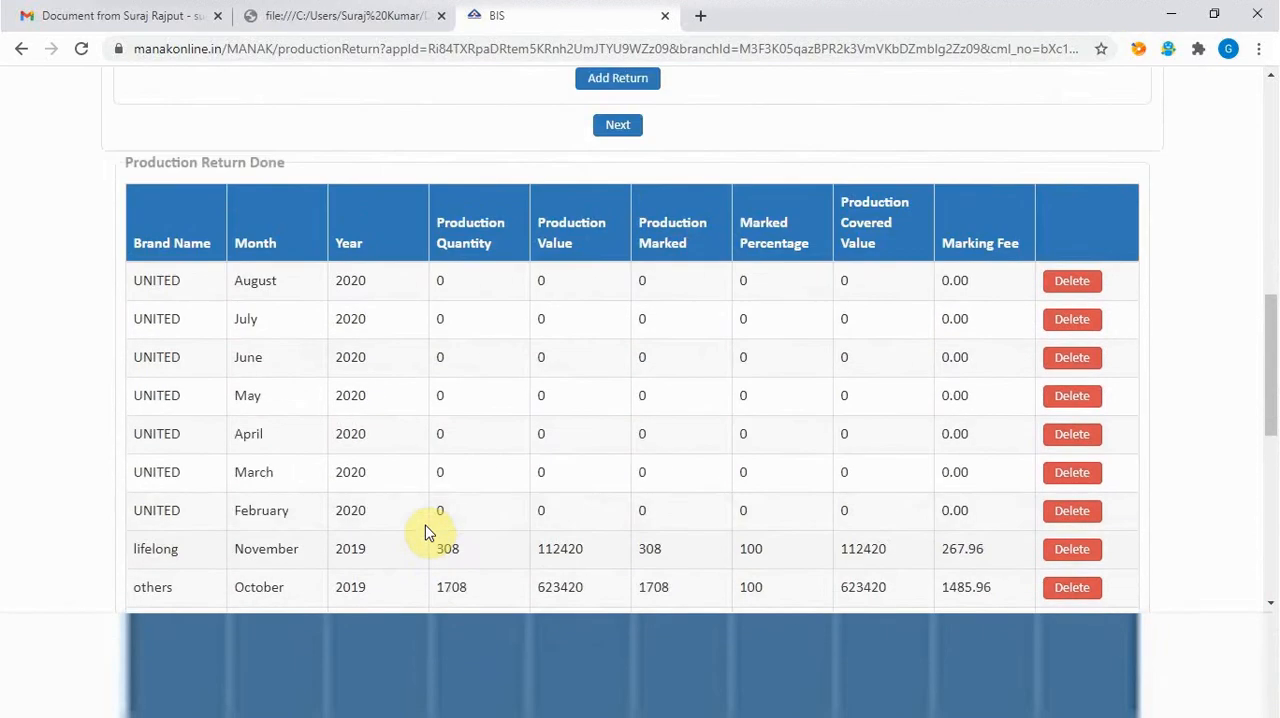
pyautogui.scroll(2, 425, 532)
pyautogui.scroll(-2, 425, 532)
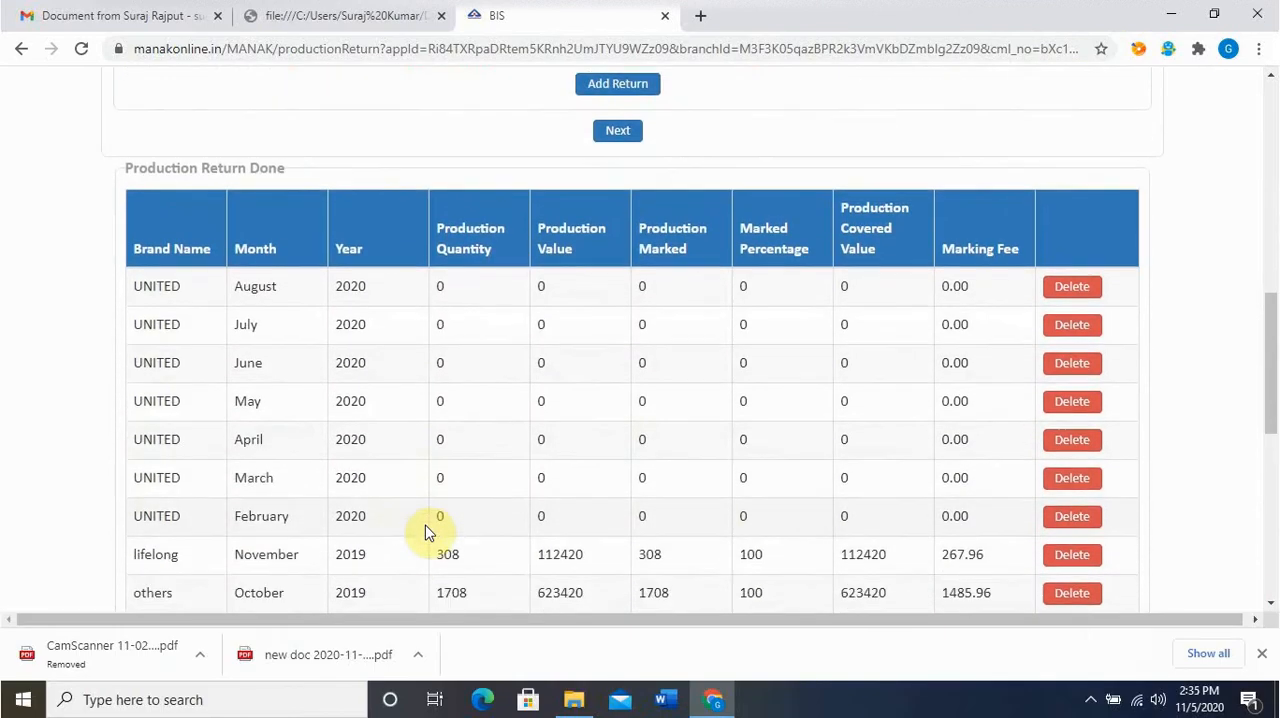
pyautogui.scroll(-1, 425, 532)
pyautogui.scroll(1, 425, 532)
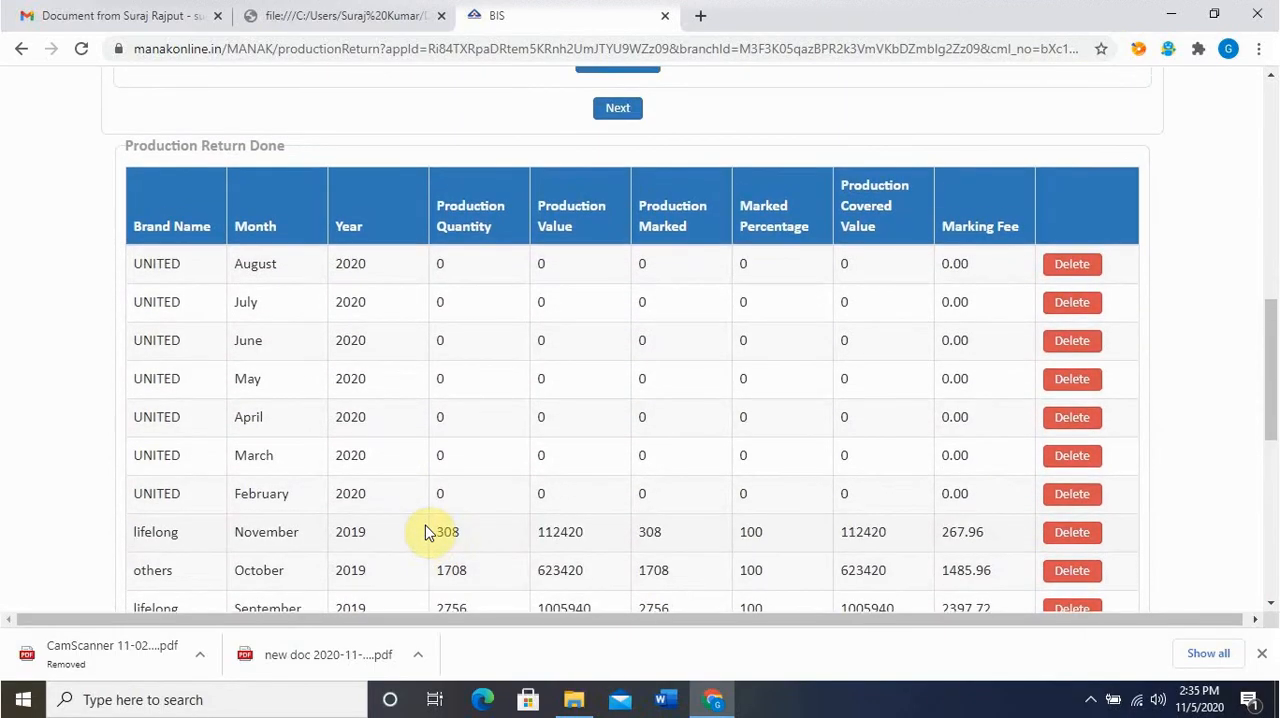
pyautogui.scroll(4, 425, 532)
pyautogui.click(618, 482)
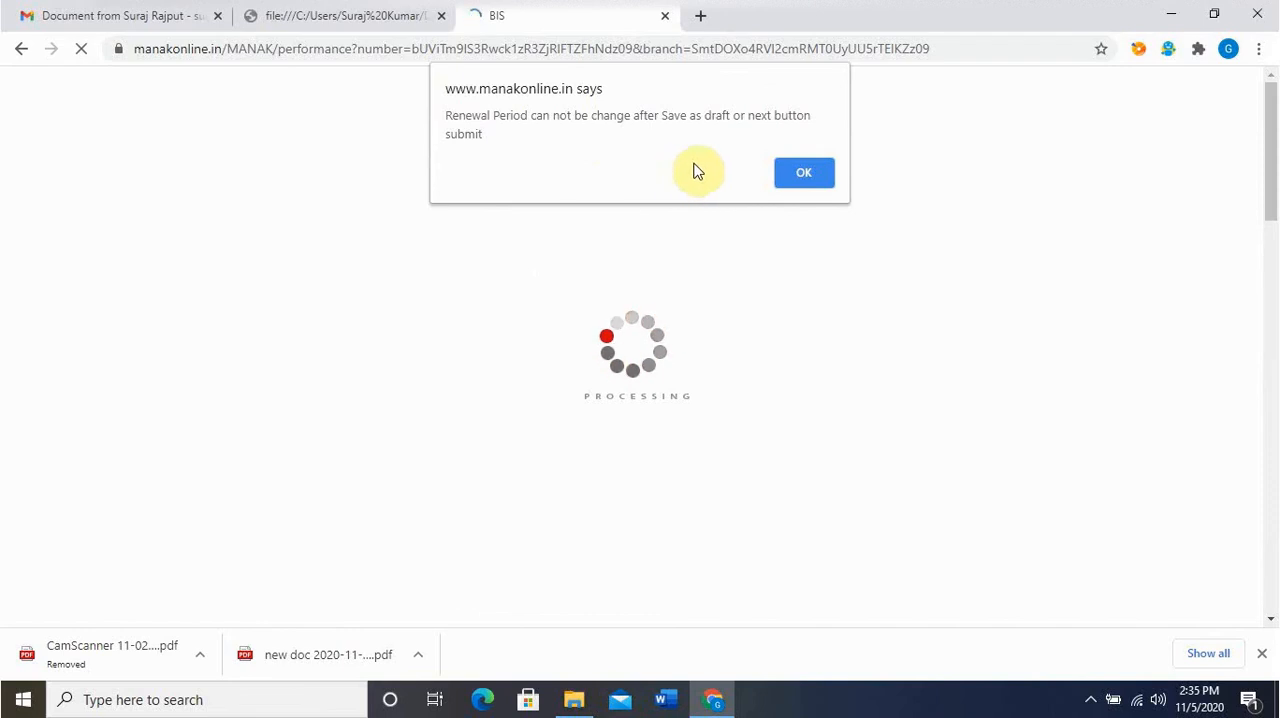
pyautogui.click(805, 175)
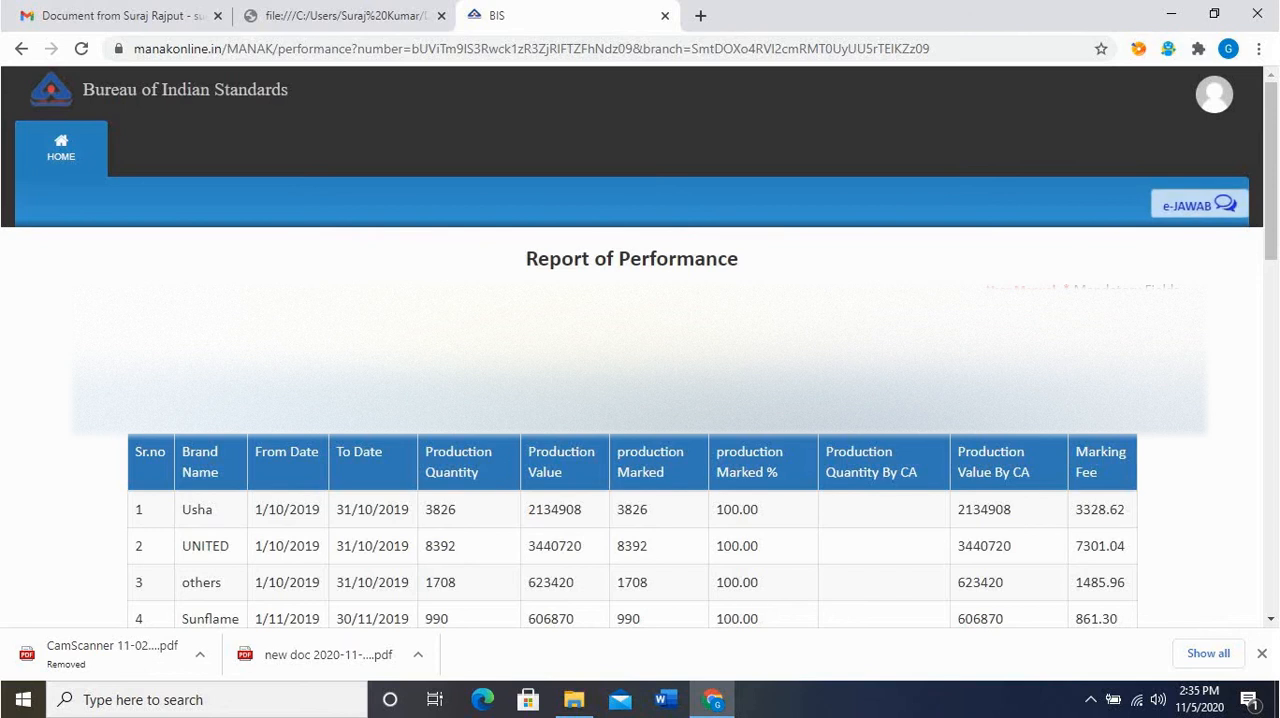
# Look over the Report of Performance and view the available renewal periods in years
pyautogui.scroll(-8, 632, 347)
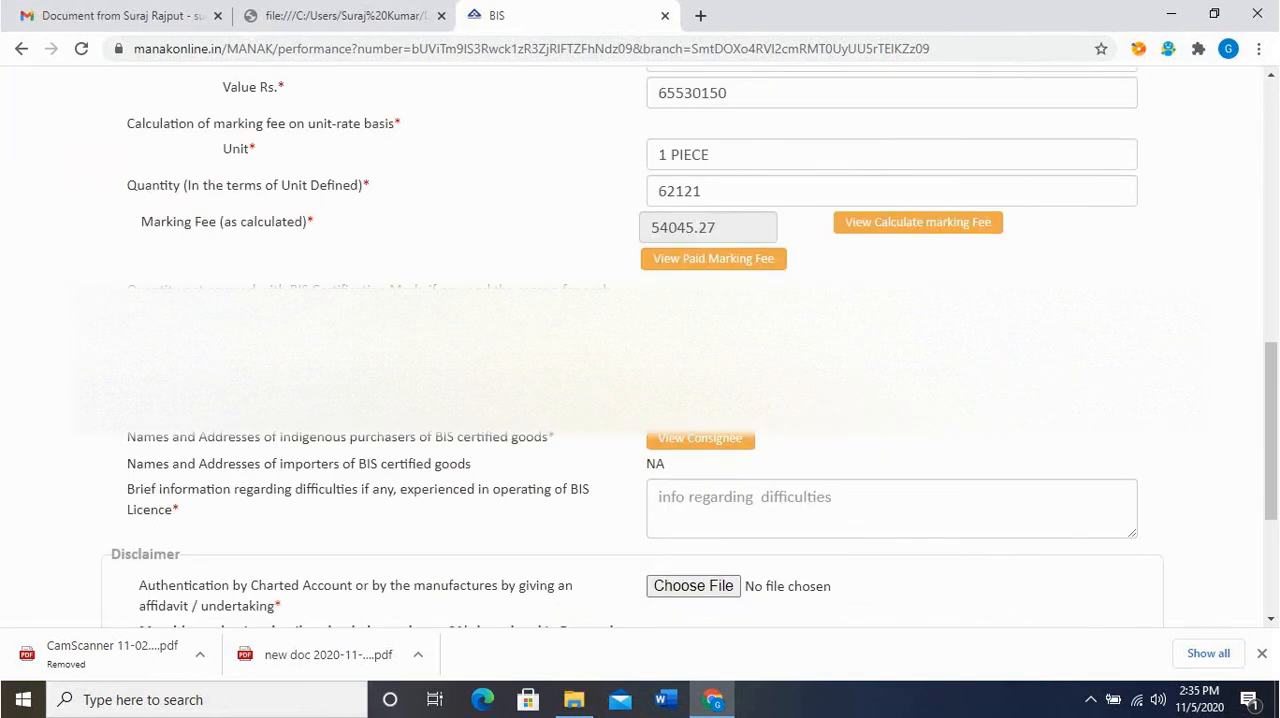
pyautogui.scroll(8, 632, 347)
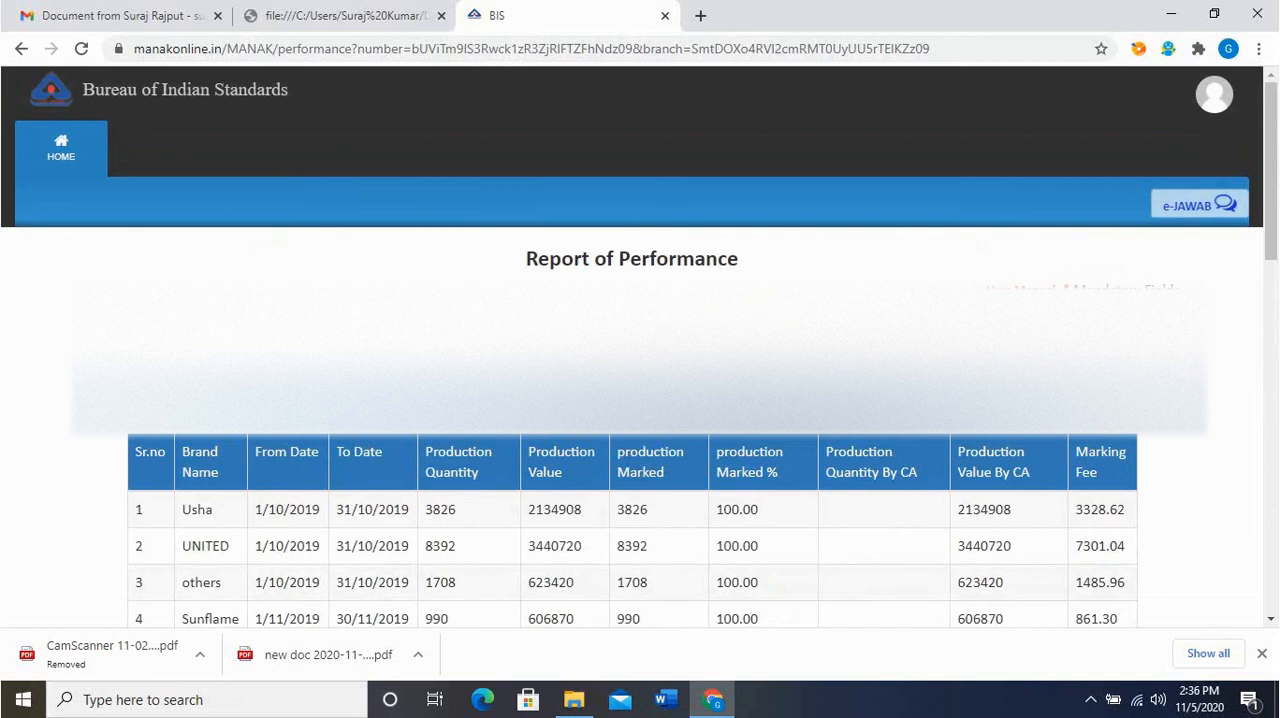
pyautogui.click(796, 328)
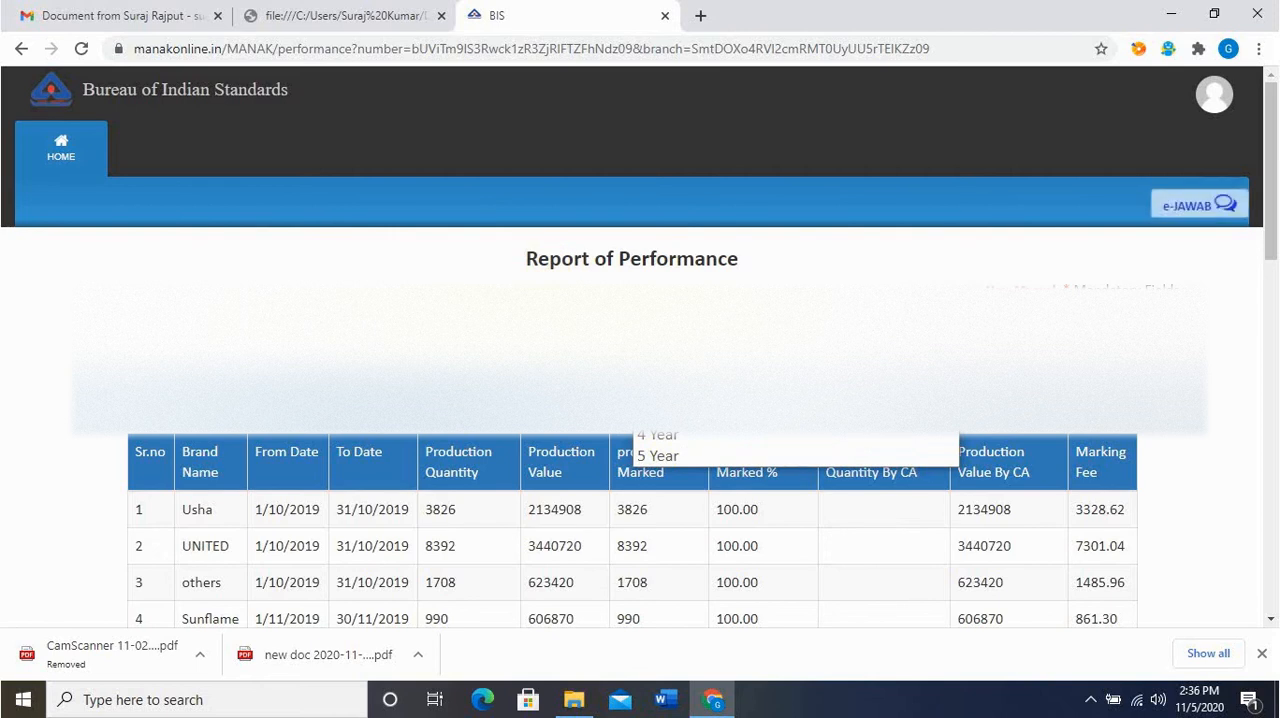
pyautogui.click(500, 326)
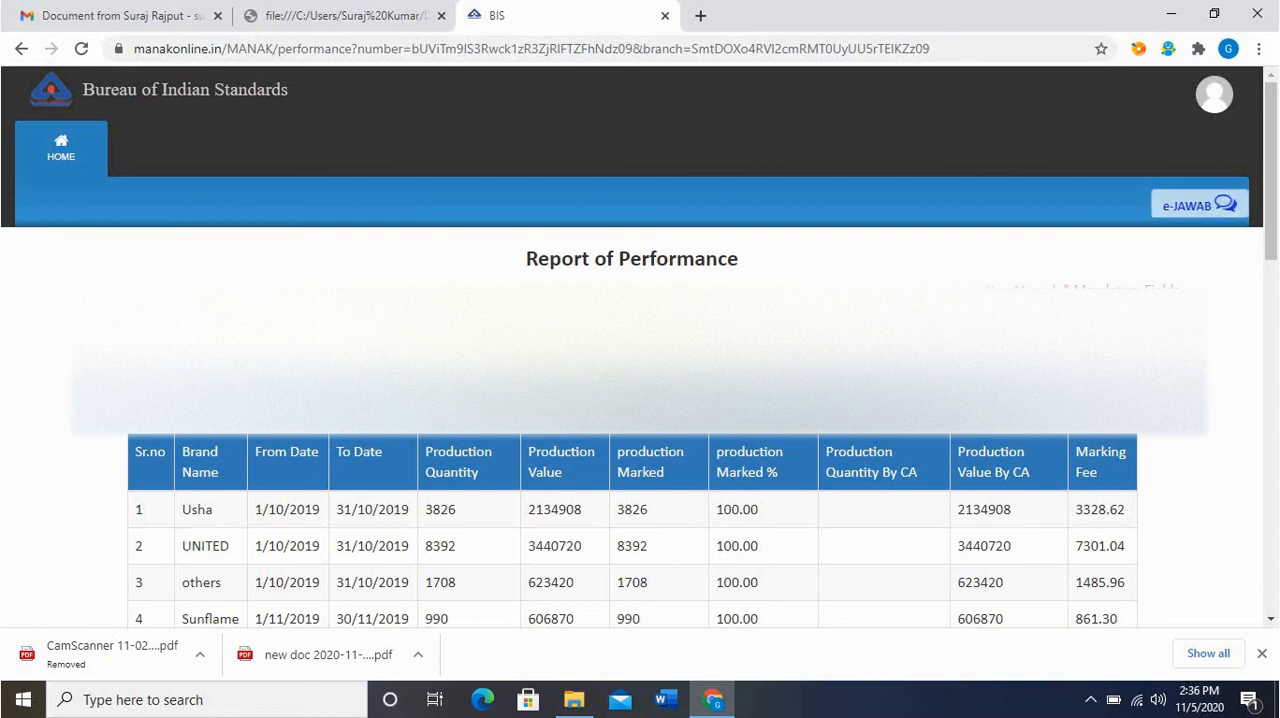
# Examine the report's production totals, marking fee calculation, non-covered quantity, purchaser details and disclaimer upload requirements
pyautogui.scroll(-5, 640, 400)
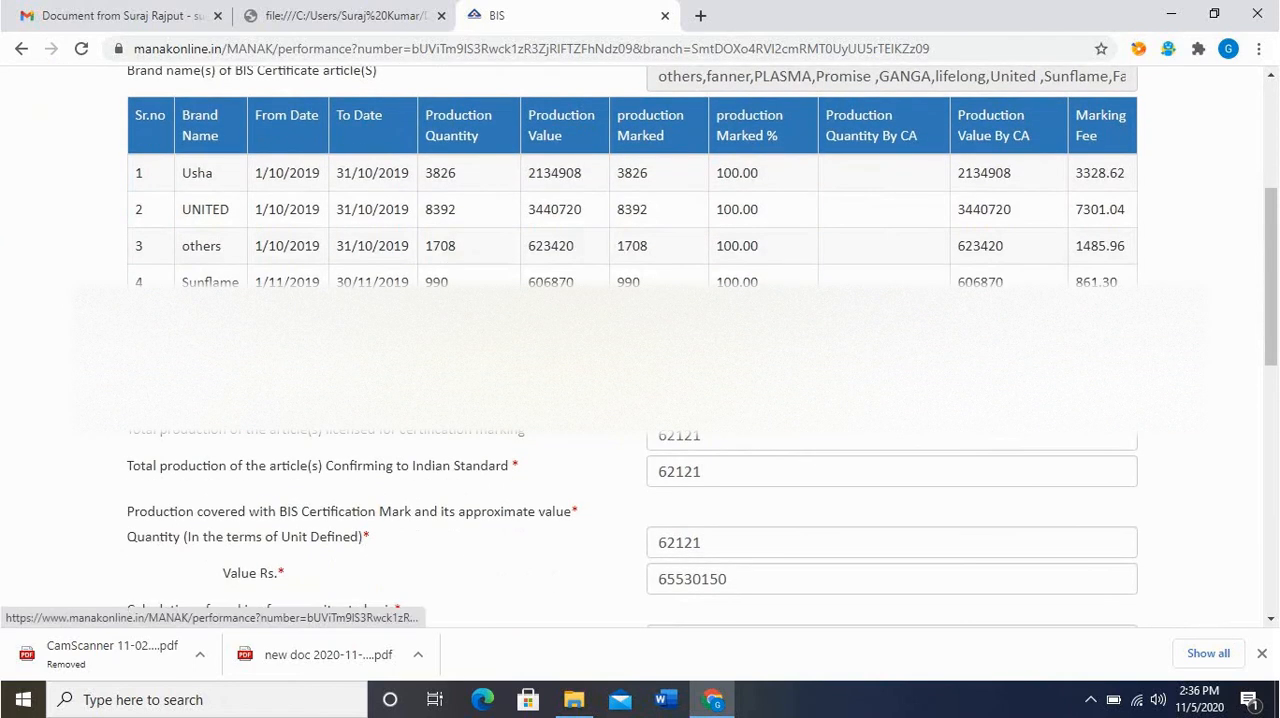
pyautogui.scroll(-1, 551, 351)
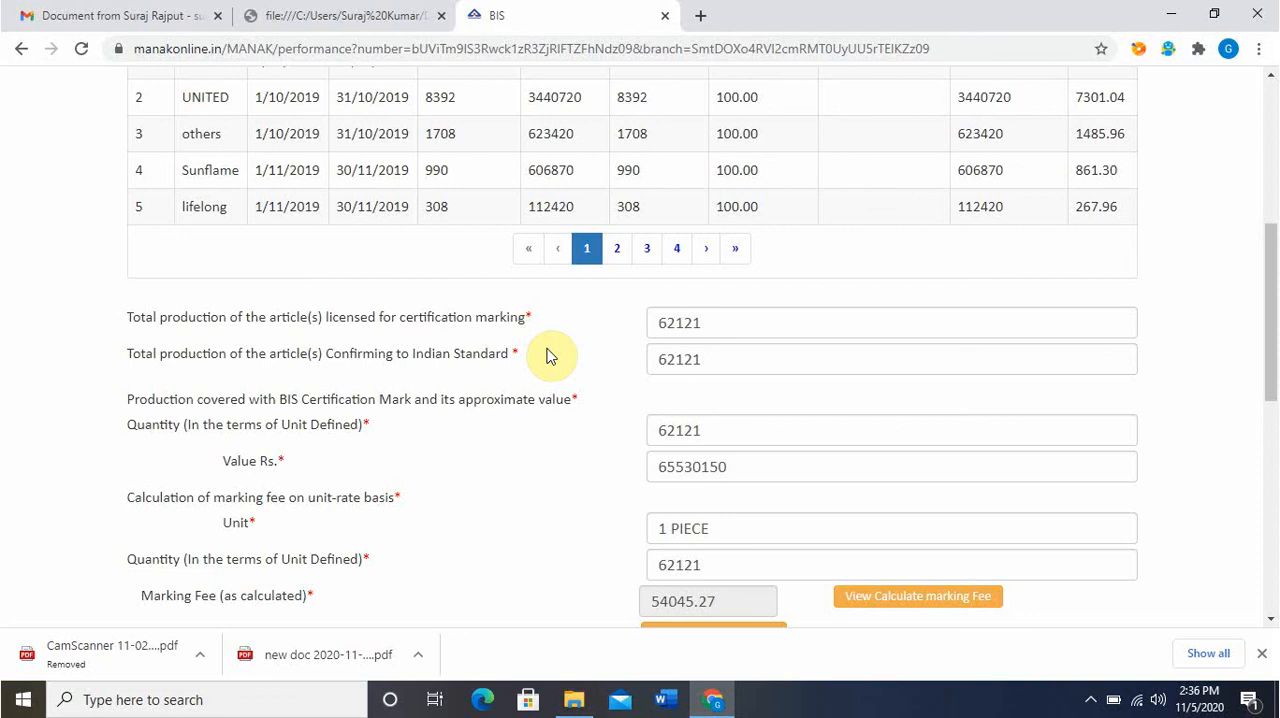
pyautogui.scroll(-2, 548, 356)
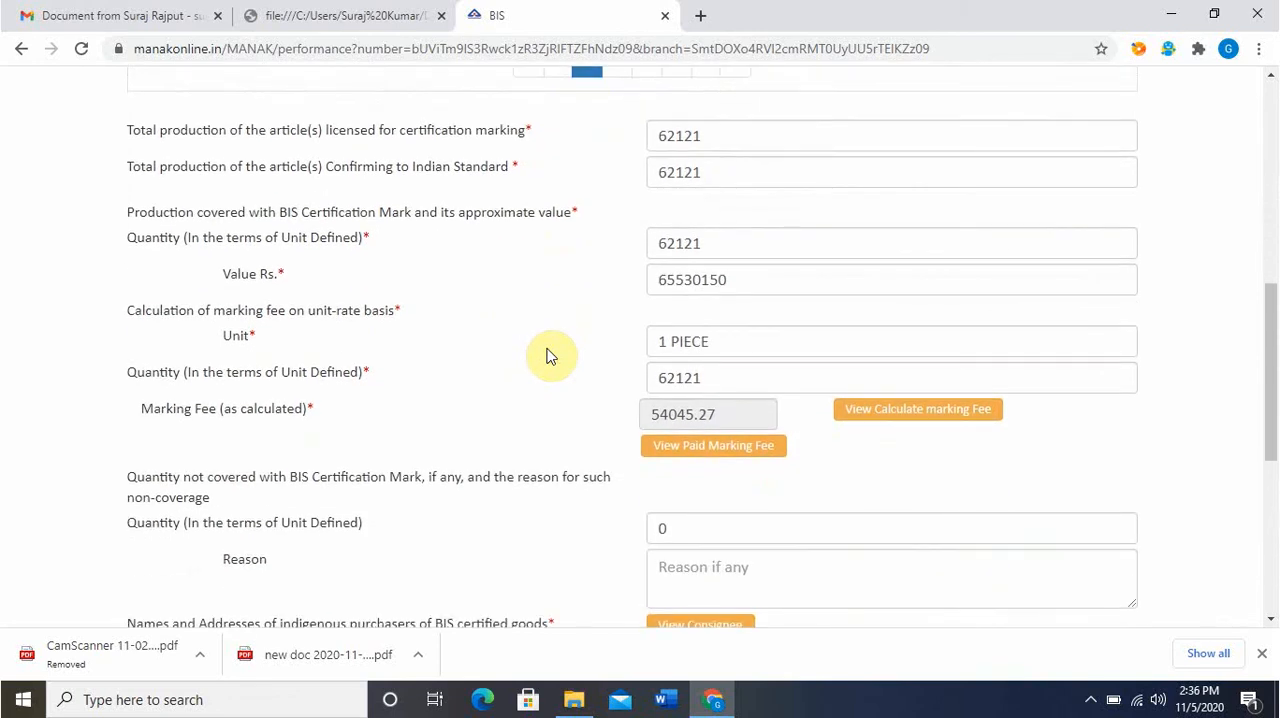
pyautogui.scroll(1, 548, 356)
pyautogui.scroll(1, 548, 356)
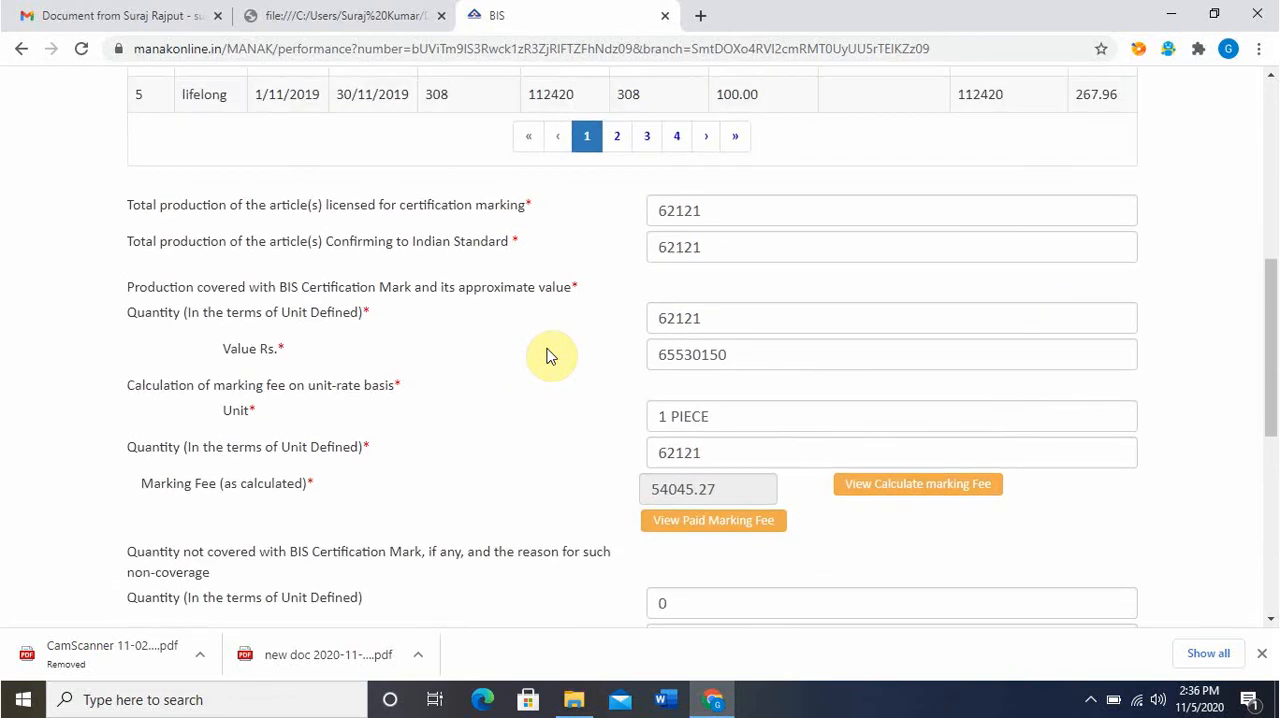
pyautogui.scroll(-2, 548, 356)
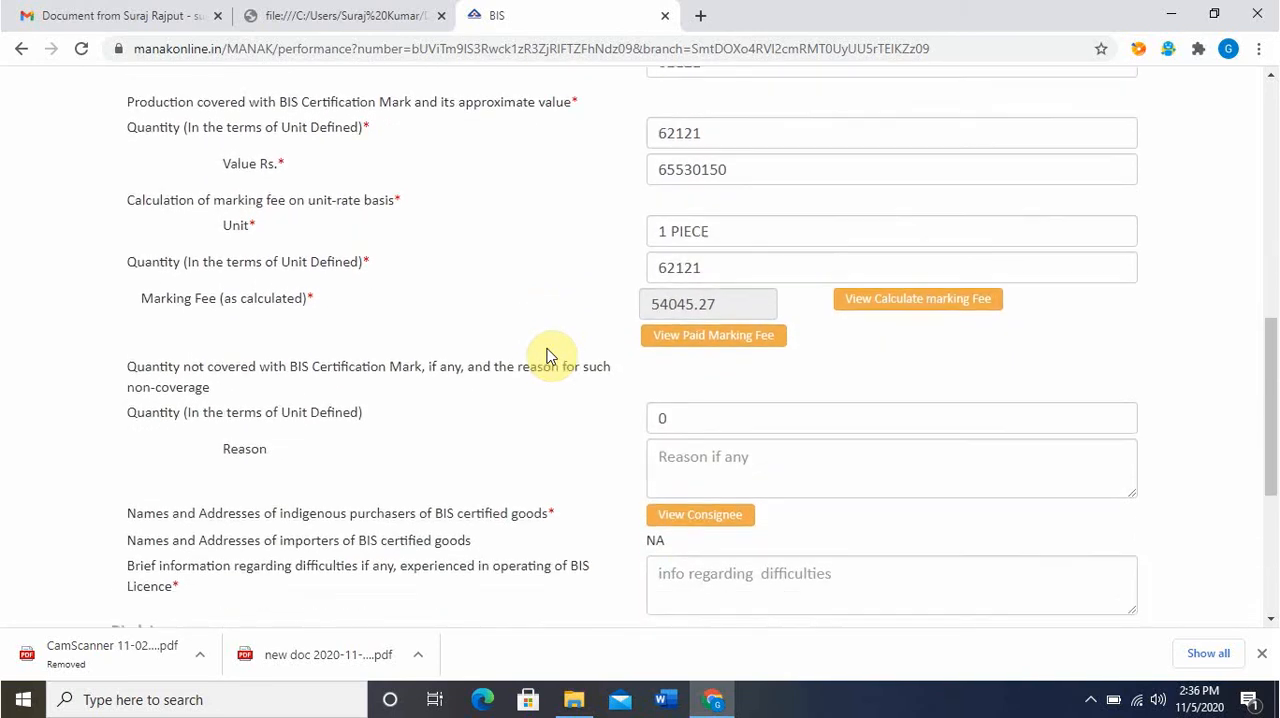
pyautogui.scroll(-2, 548, 356)
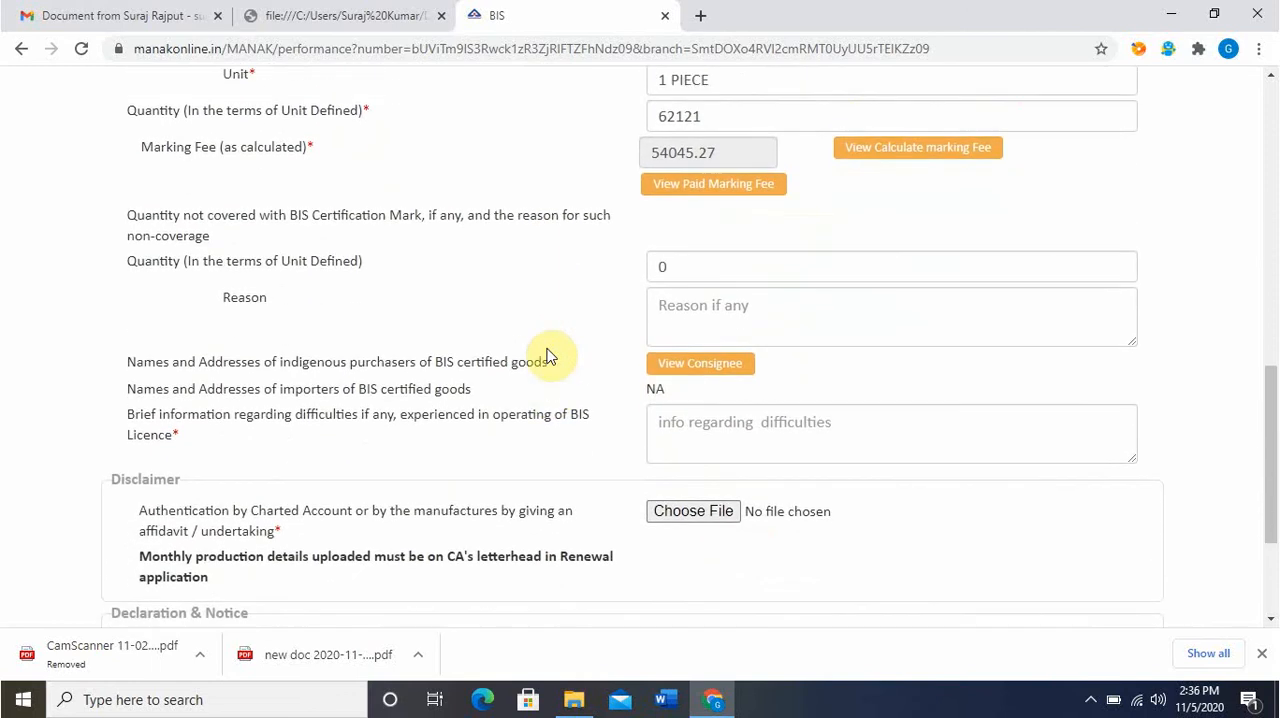
# Download the consignee list for the indigenous purchasers and open the resulting spreadsheet in Excel
pyautogui.scroll(2, 548, 356)
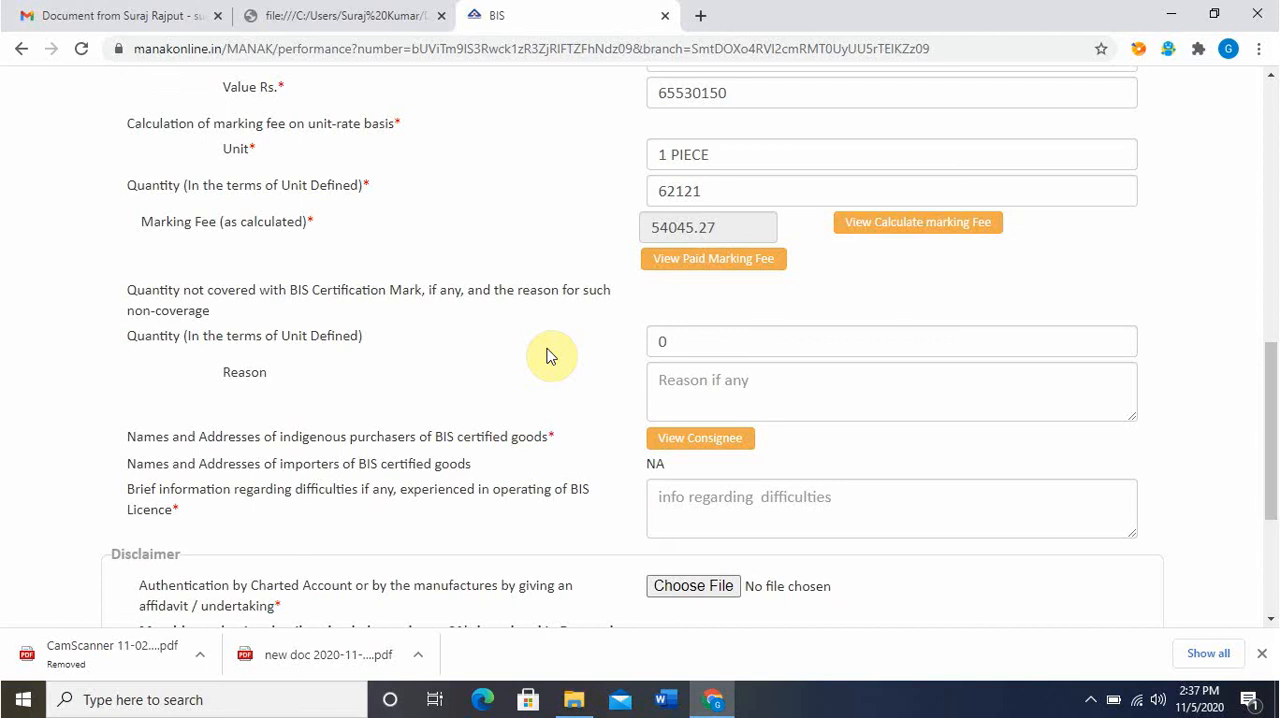
pyautogui.click(715, 438)
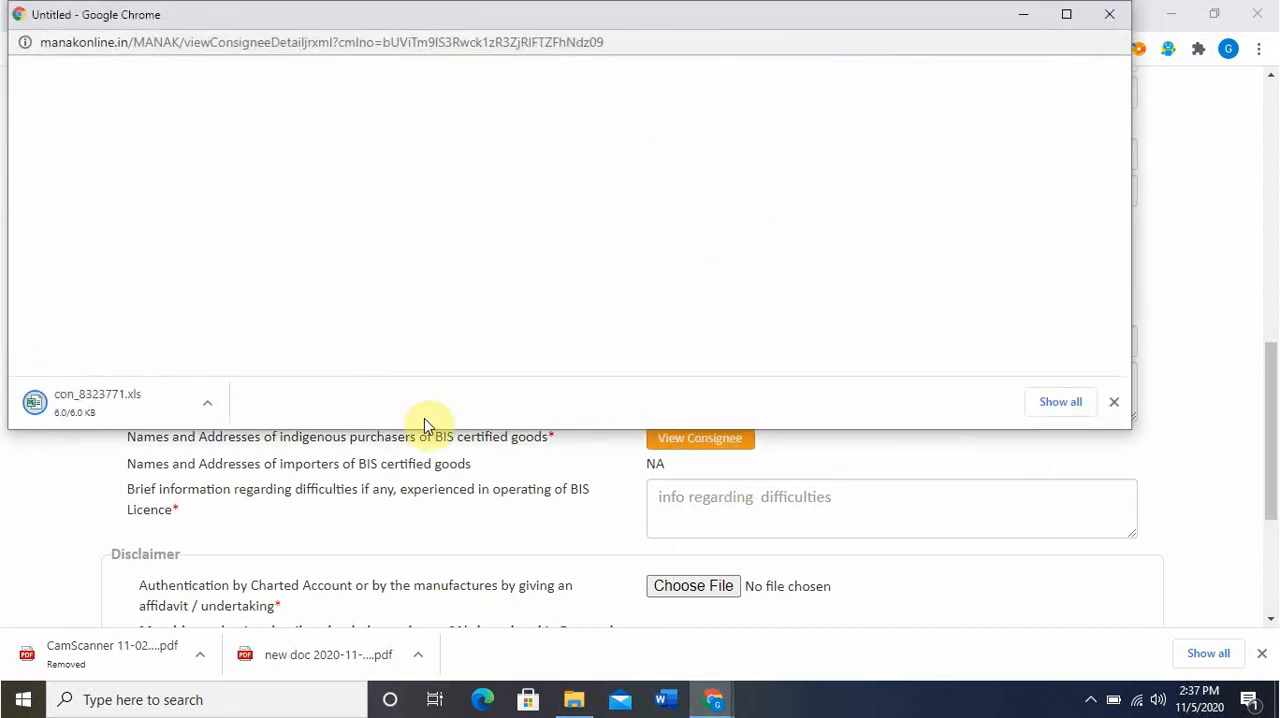
pyautogui.click(132, 400)
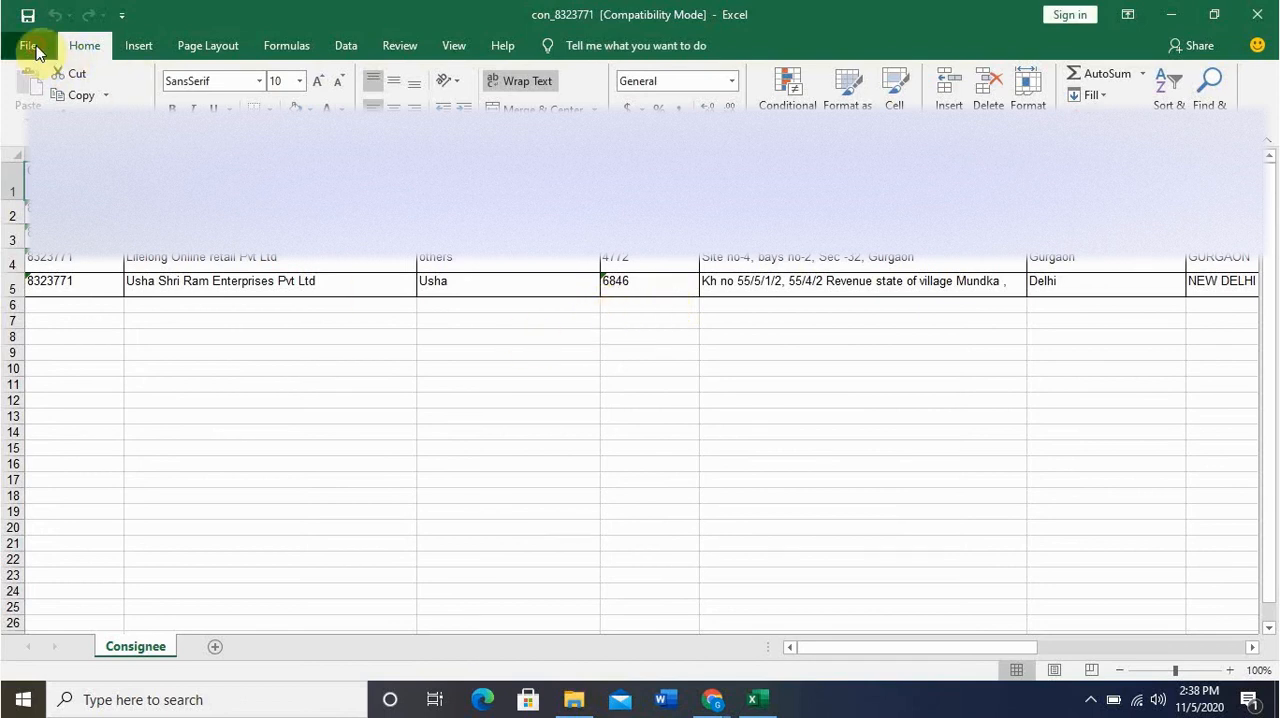
# Save a copy of the consignee list spreadsheet in the bis folder on Local Disk (E:)
pyautogui.click(33, 47)
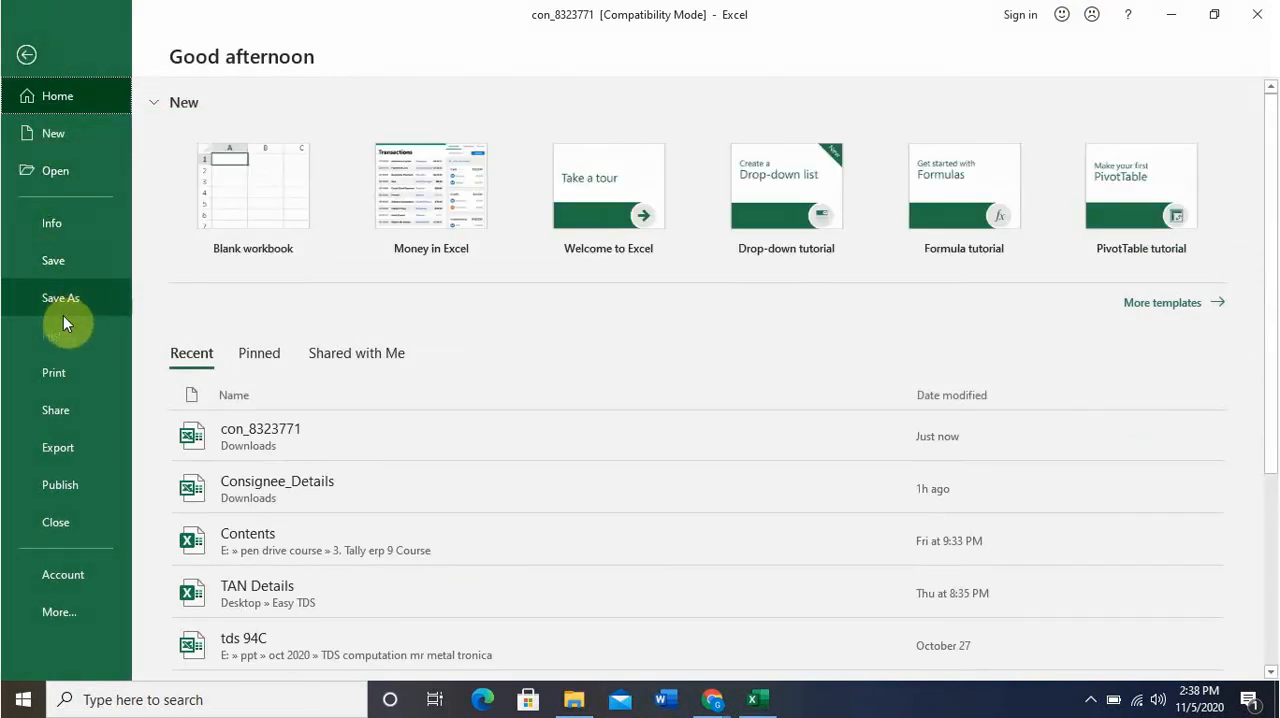
pyautogui.click(66, 312)
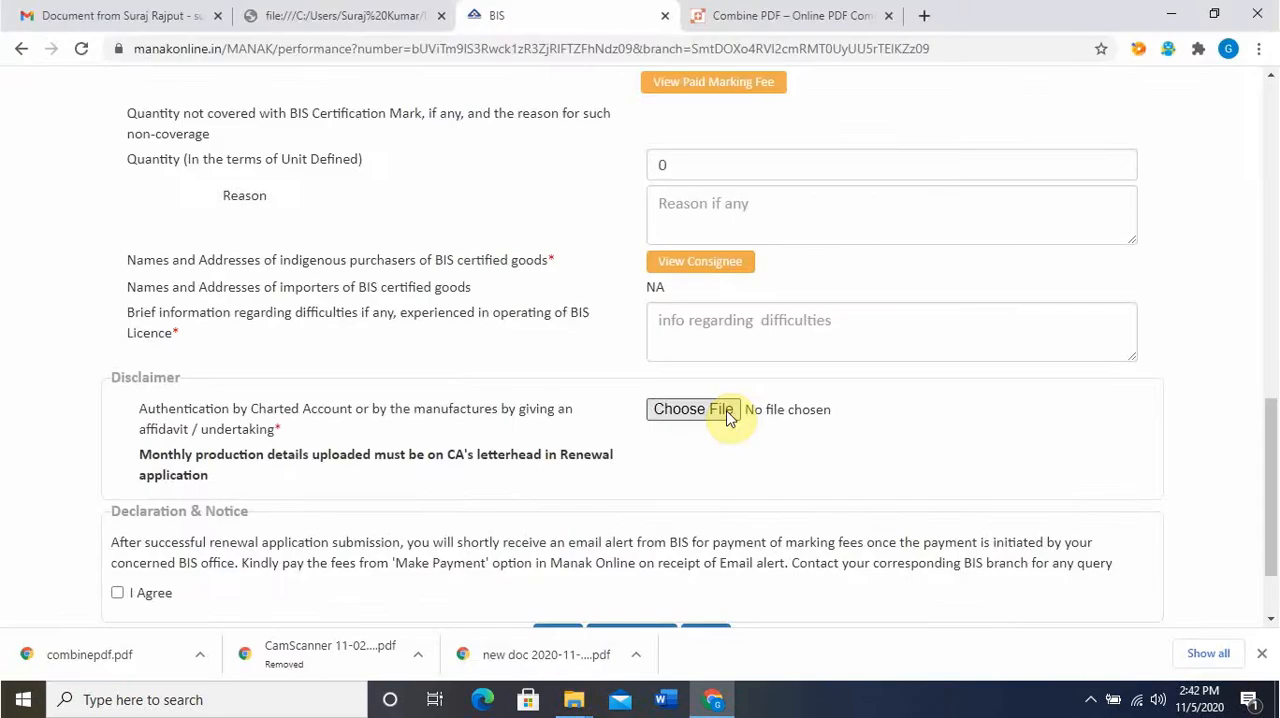
# Attach the "ca letter and other docs" PDF as the chartered accountant authentication and agree to the declaration
pyautogui.click(726, 414)
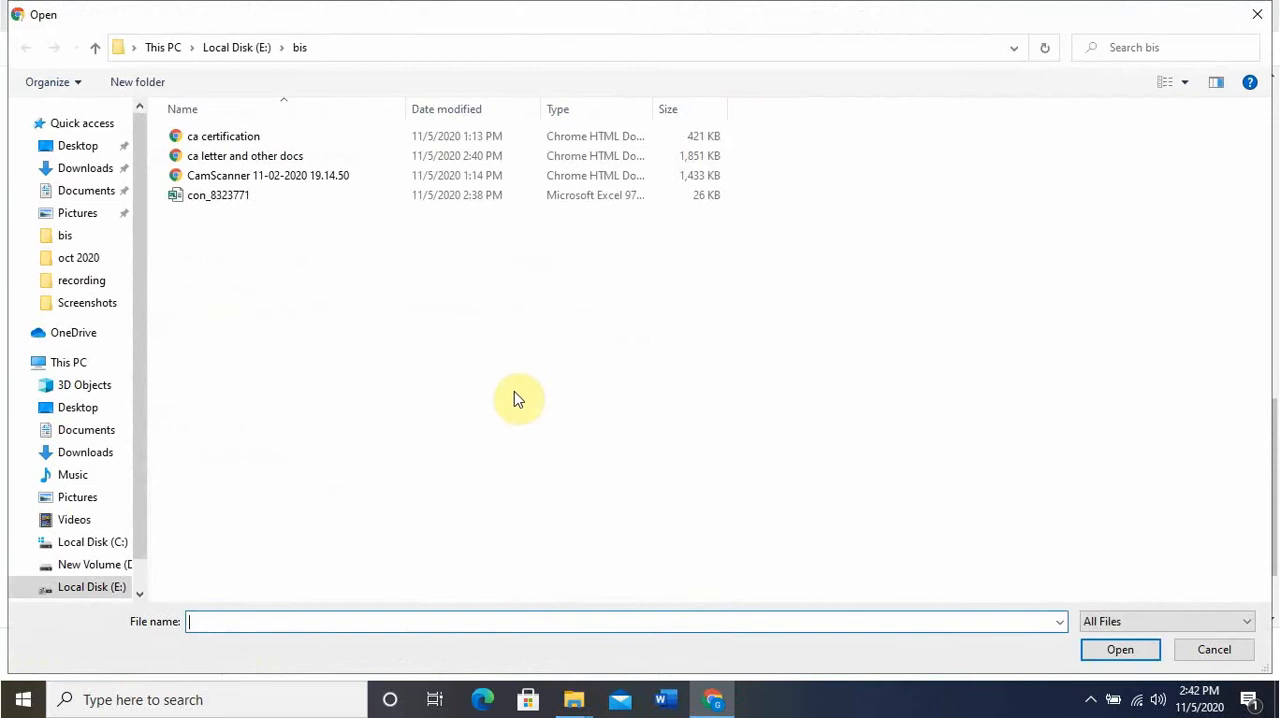
pyautogui.click(292, 157)
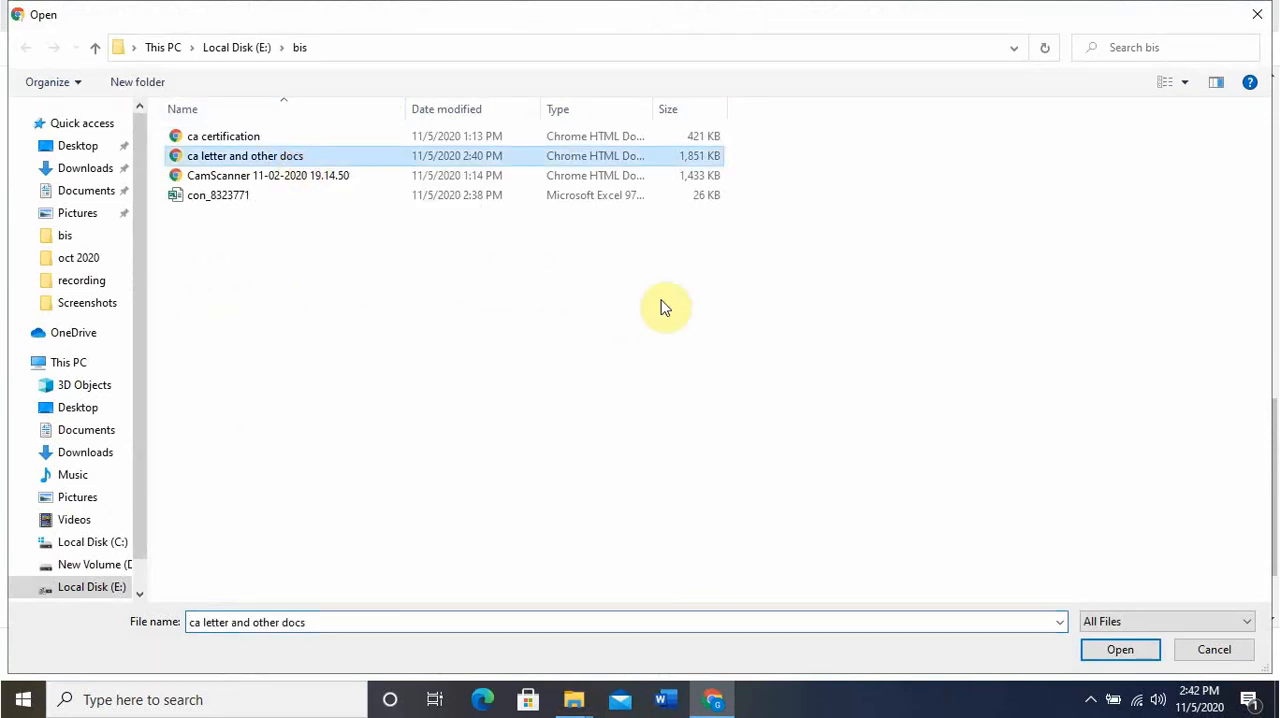
pyautogui.click(1136, 654)
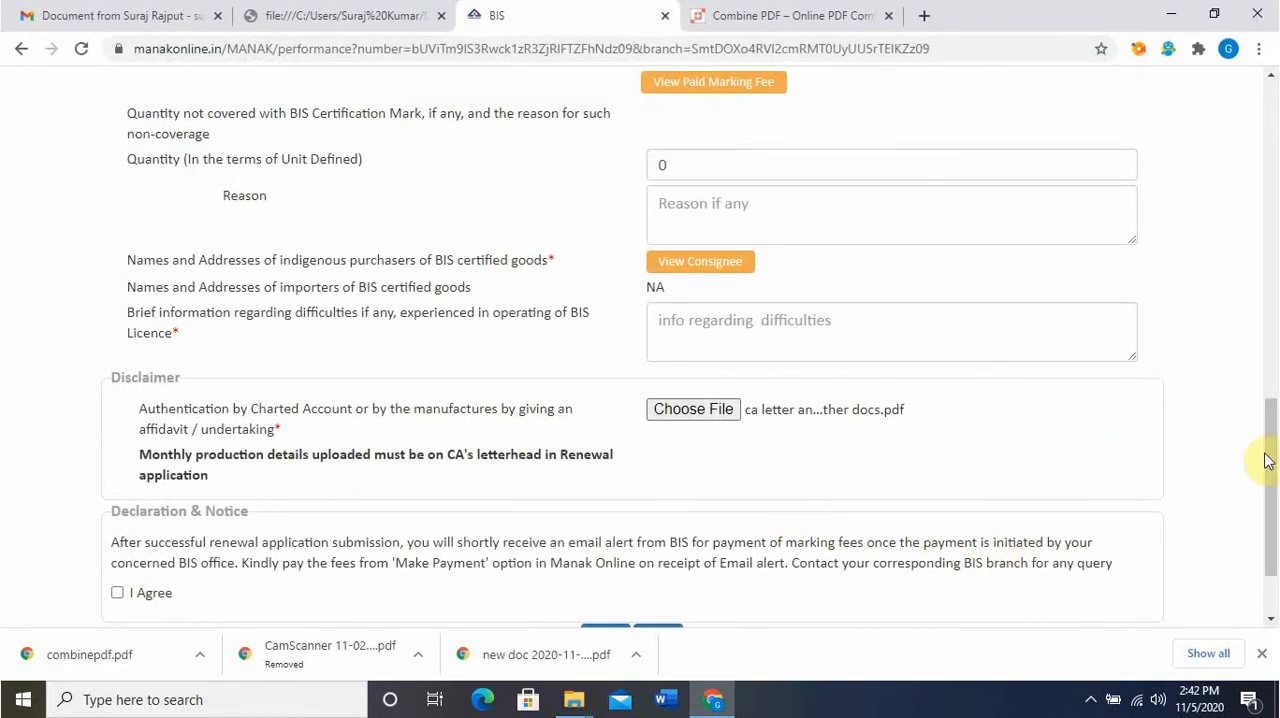
pyautogui.moveTo(1266, 457); pyautogui.dragTo(1273, 588)
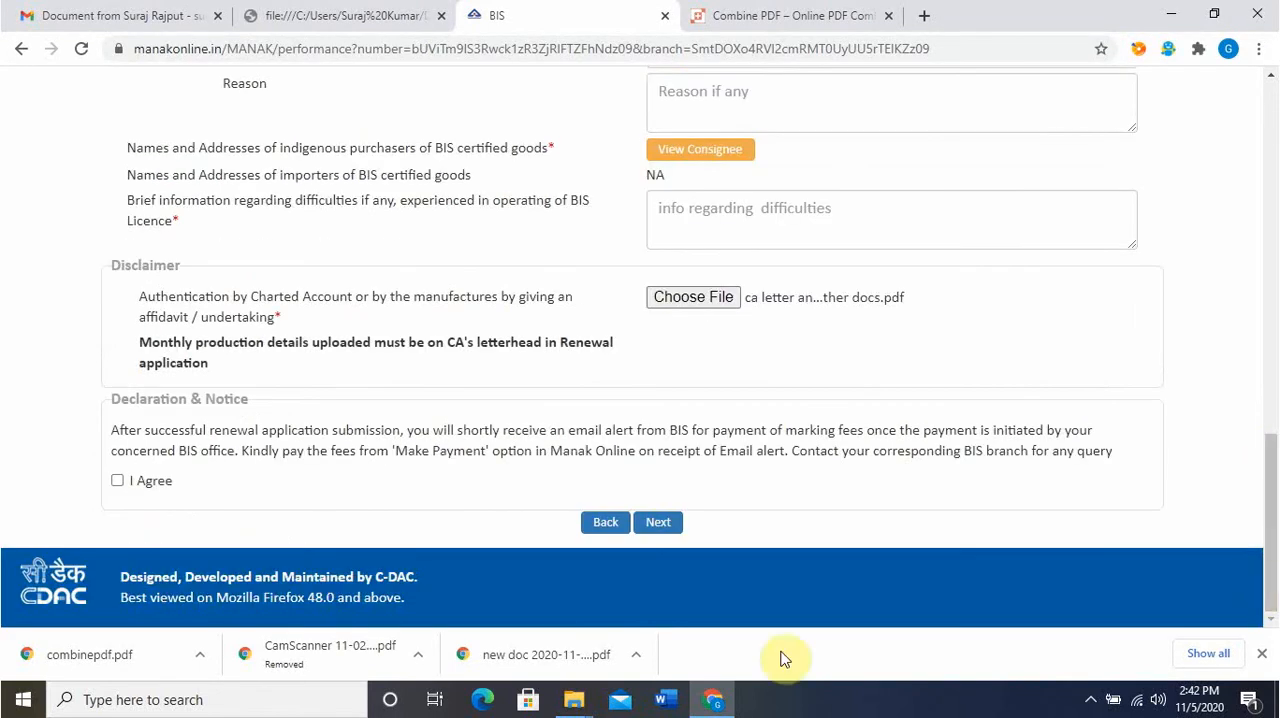
pyautogui.click(118, 481)
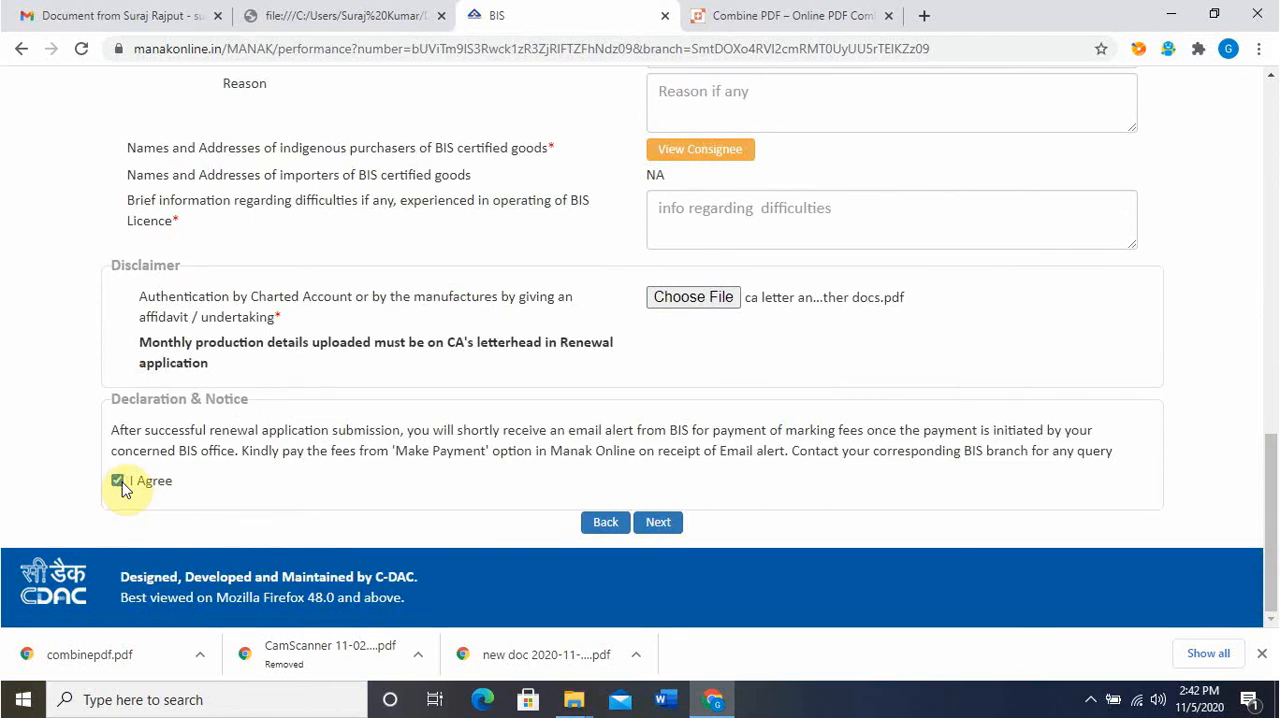
# Enter "na" for the difficulties in operating the licence and submit the report, confirming that production values match the CA certification
pyautogui.click(667, 532)
pyautogui.click(1270, 145)
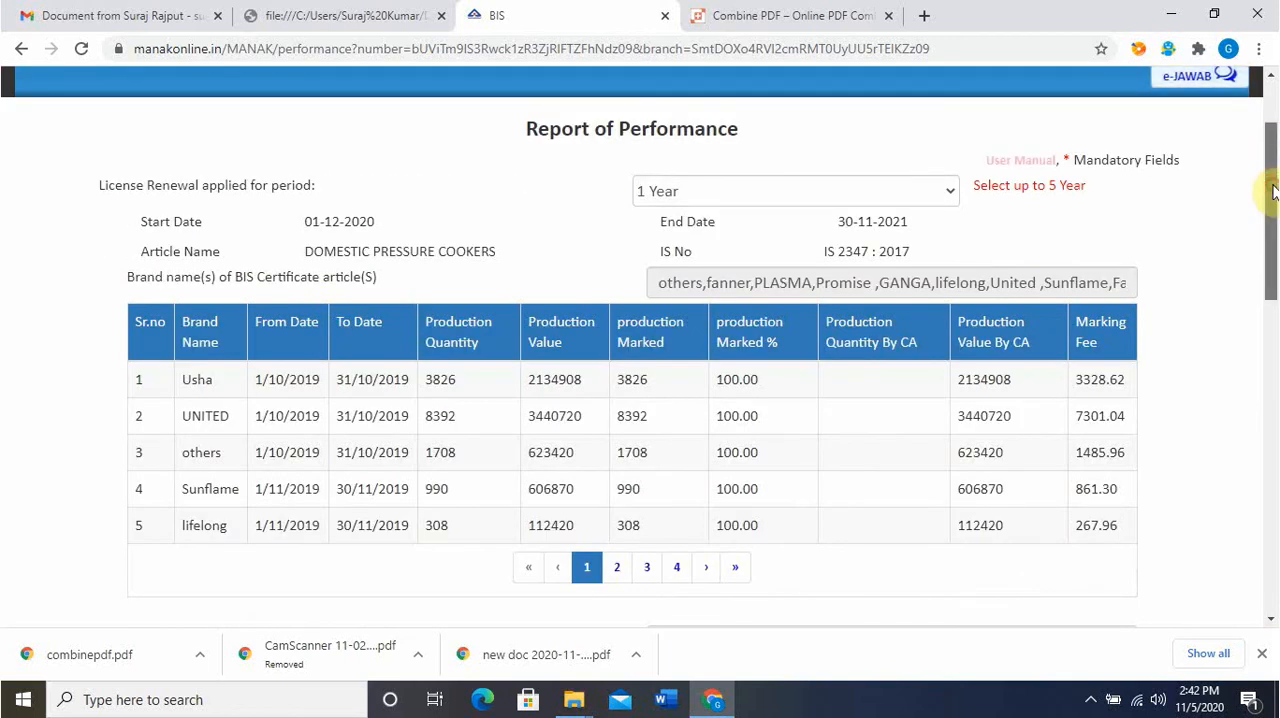
pyautogui.click(1270, 143)
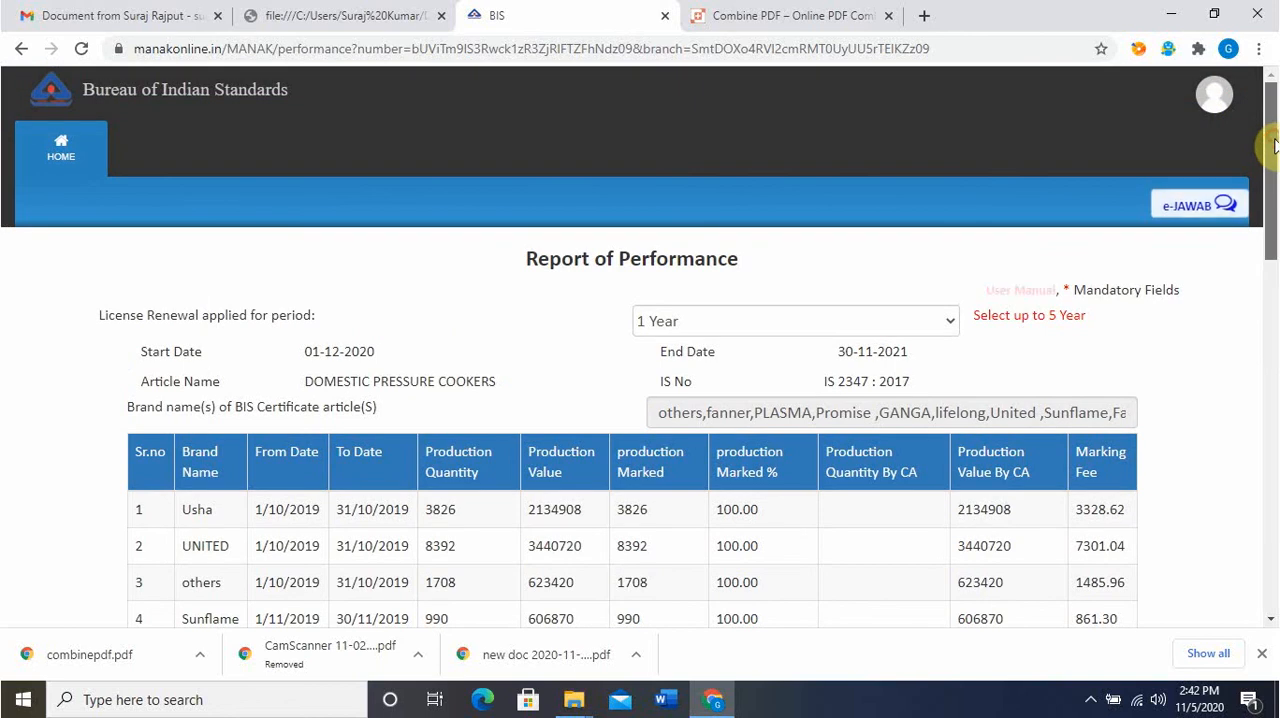
pyautogui.moveTo(1272, 143); pyautogui.dragTo(1273, 166)
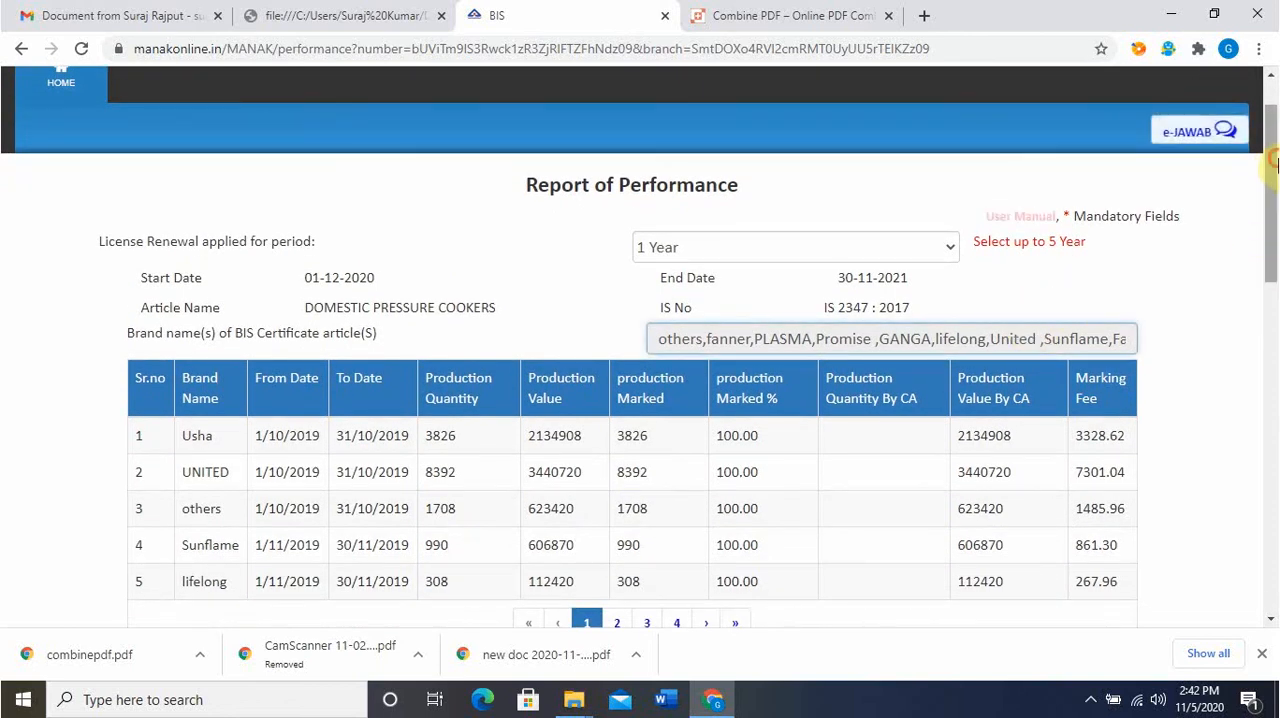
pyautogui.moveTo(1268, 210); pyautogui.dragTo(1272, 470)
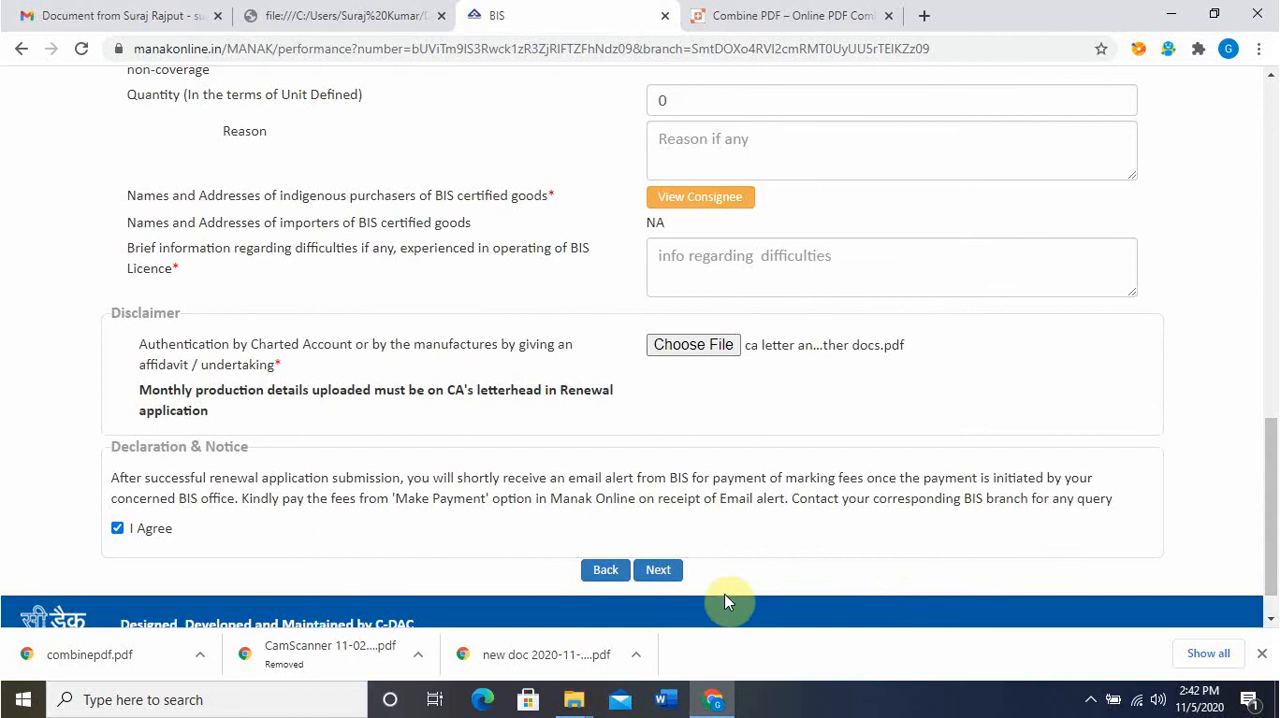
pyautogui.click(660, 568)
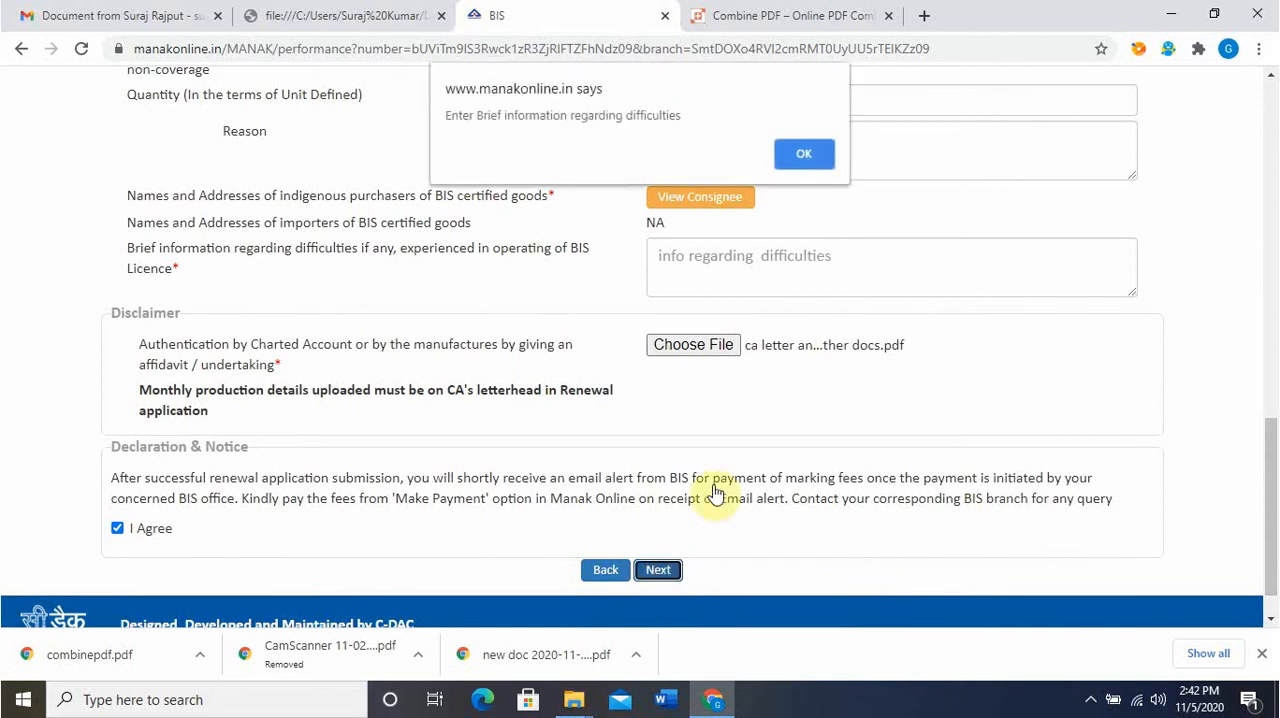
pyautogui.click(804, 158)
pyautogui.write('na')
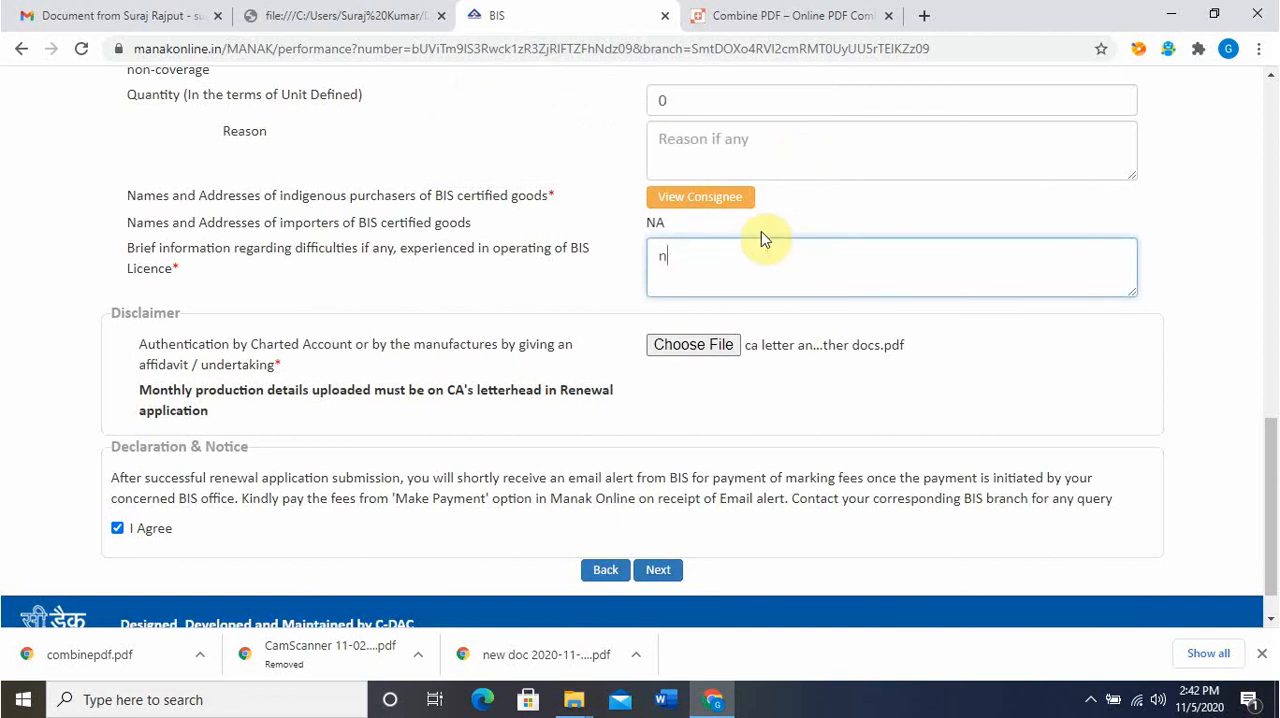
pyautogui.click(570, 290)
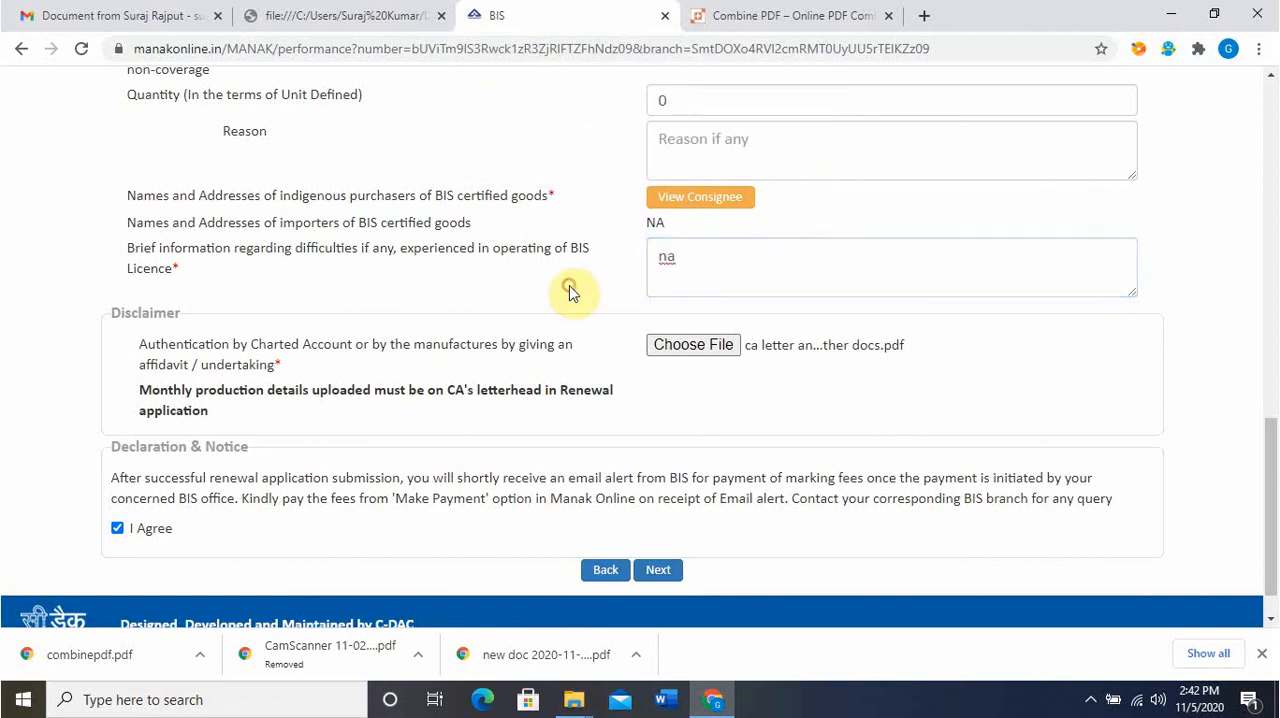
pyautogui.click(660, 570)
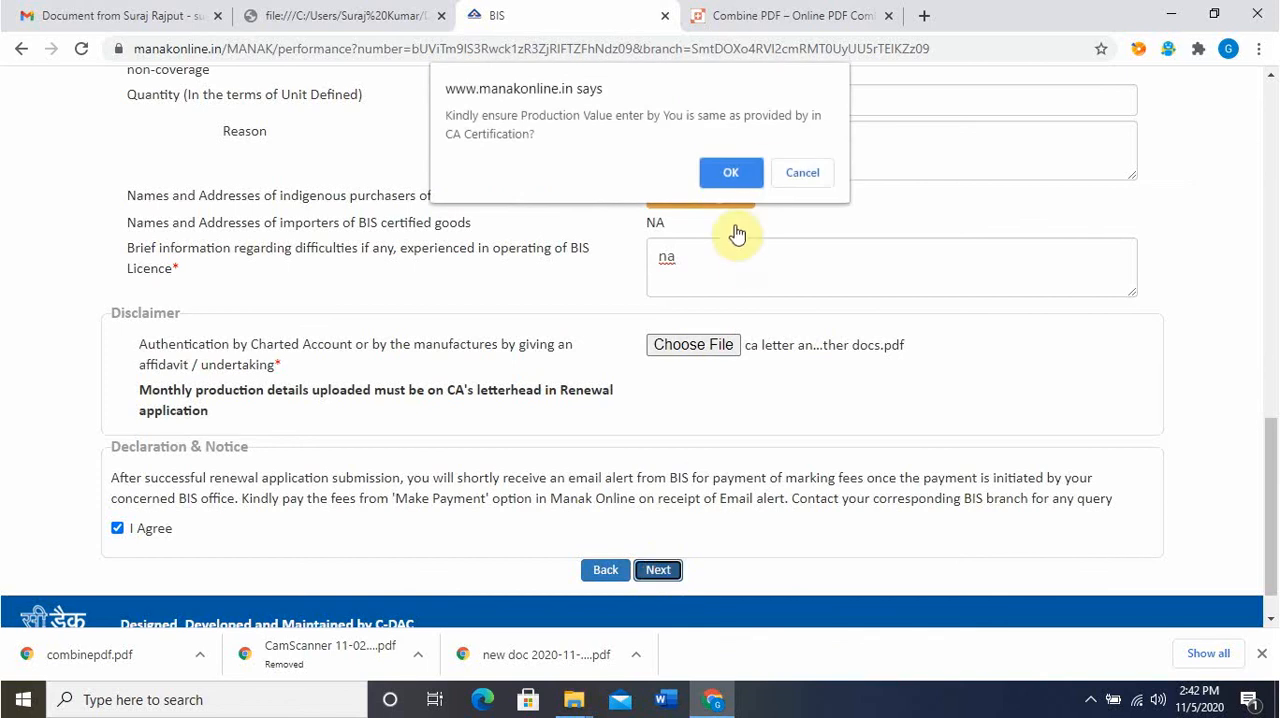
pyautogui.click(731, 173)
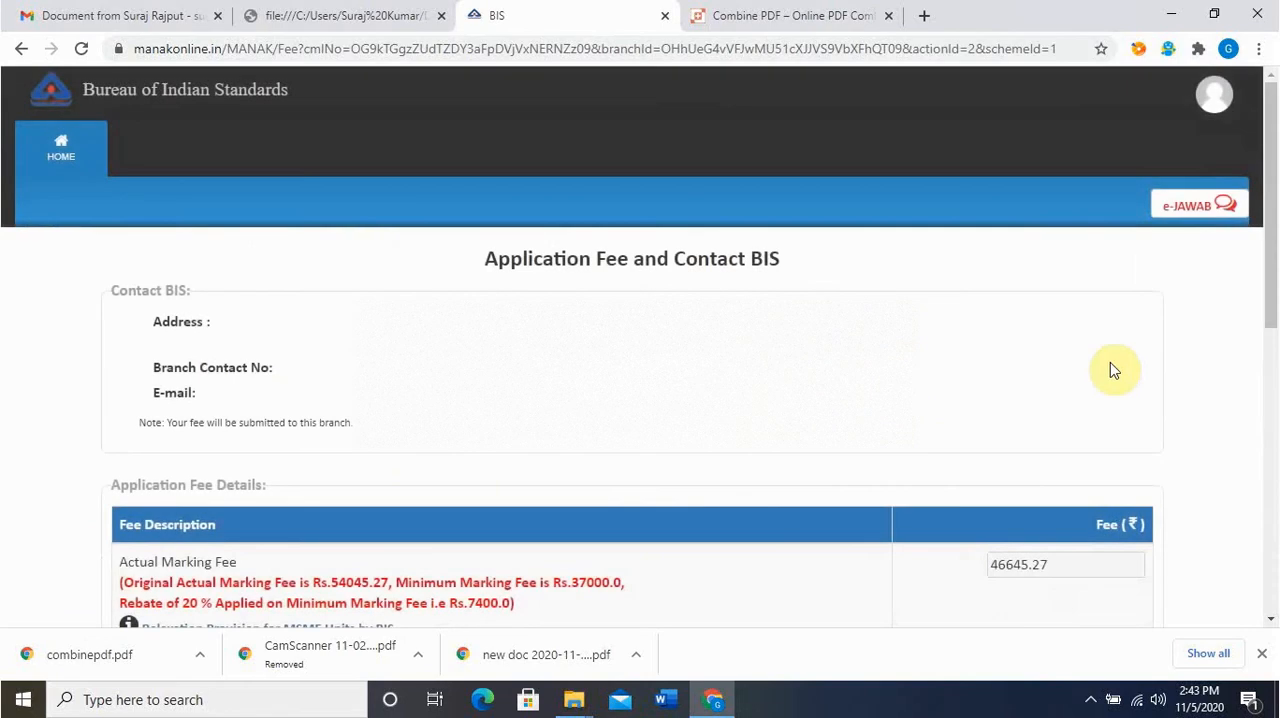
# Review the application fee details and open the Relaxation Provision for MSME Units circular
pyautogui.moveTo(1273, 209); pyautogui.dragTo(1275, 272)
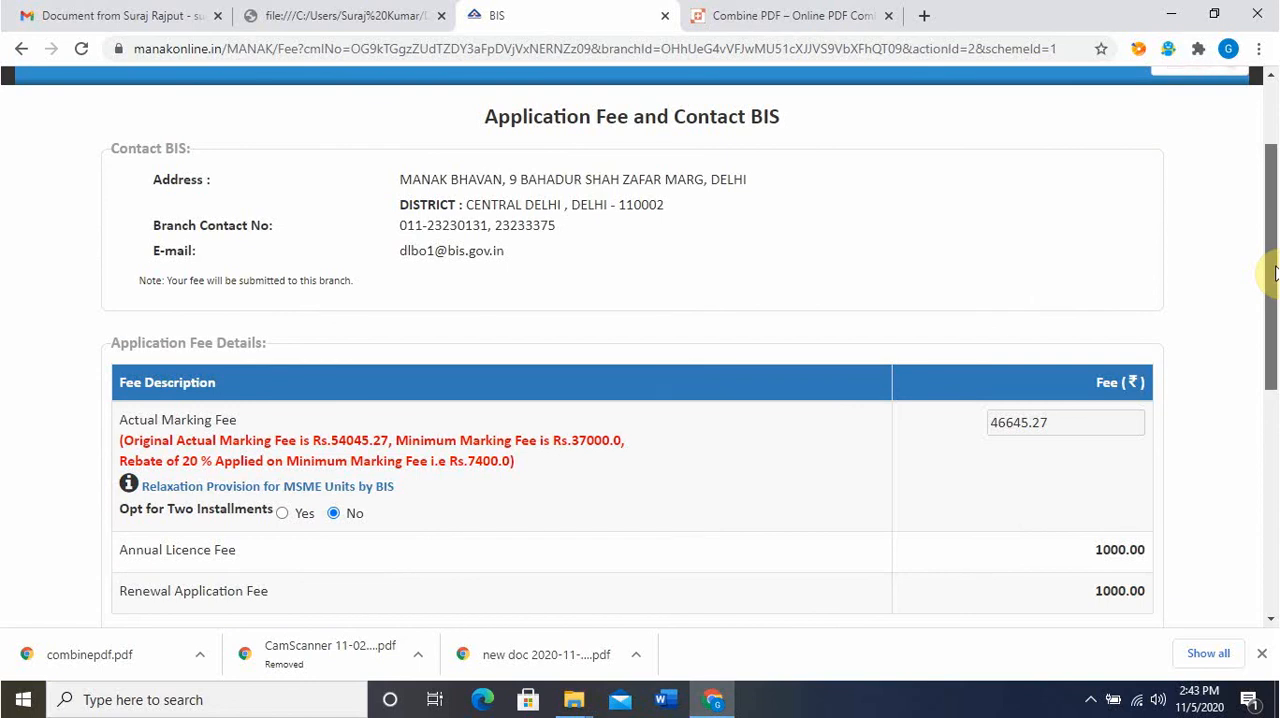
pyautogui.moveTo(1275, 273); pyautogui.dragTo(1276, 274)
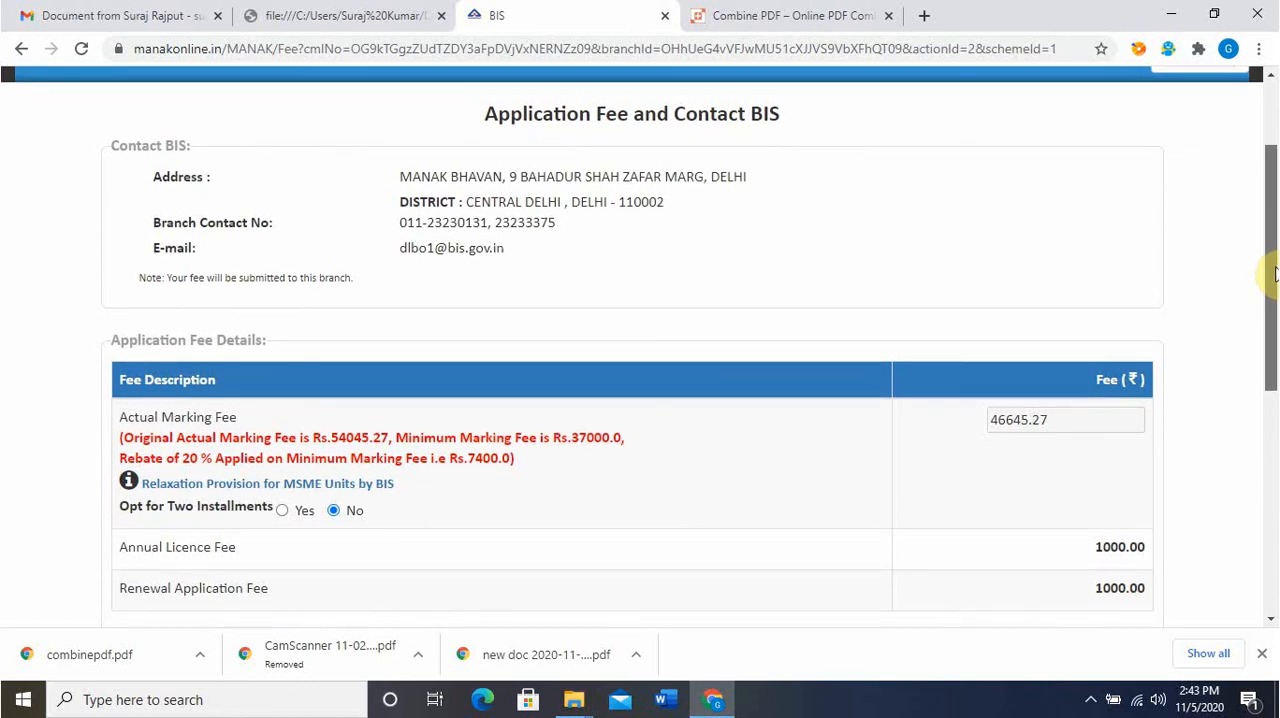
pyautogui.moveTo(1275, 273); pyautogui.dragTo(1276, 372)
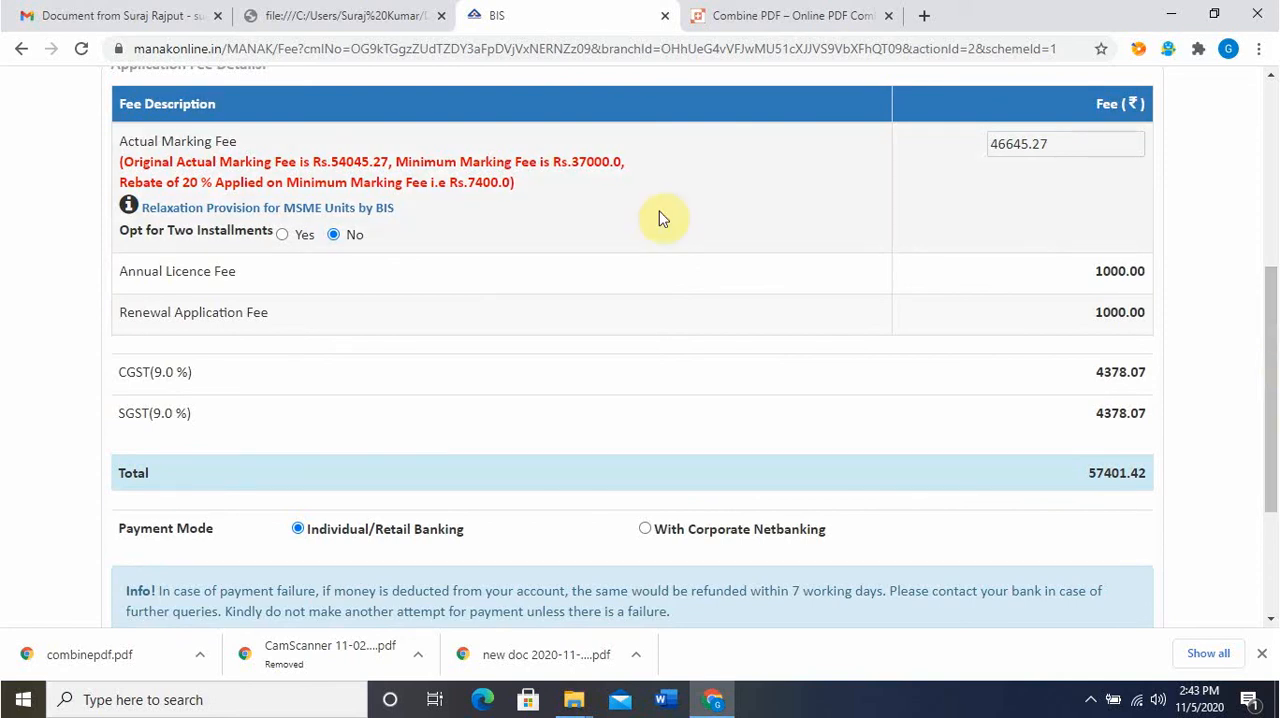
pyautogui.click(178, 210)
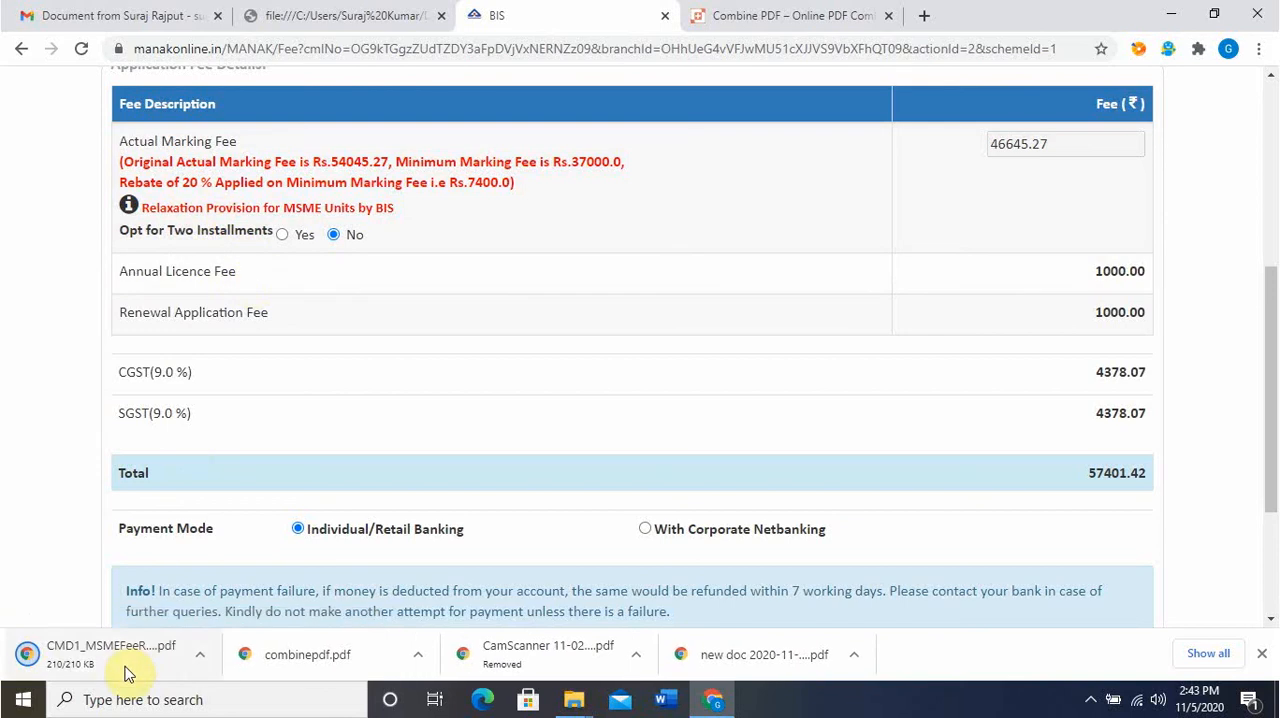
pyautogui.click(125, 668)
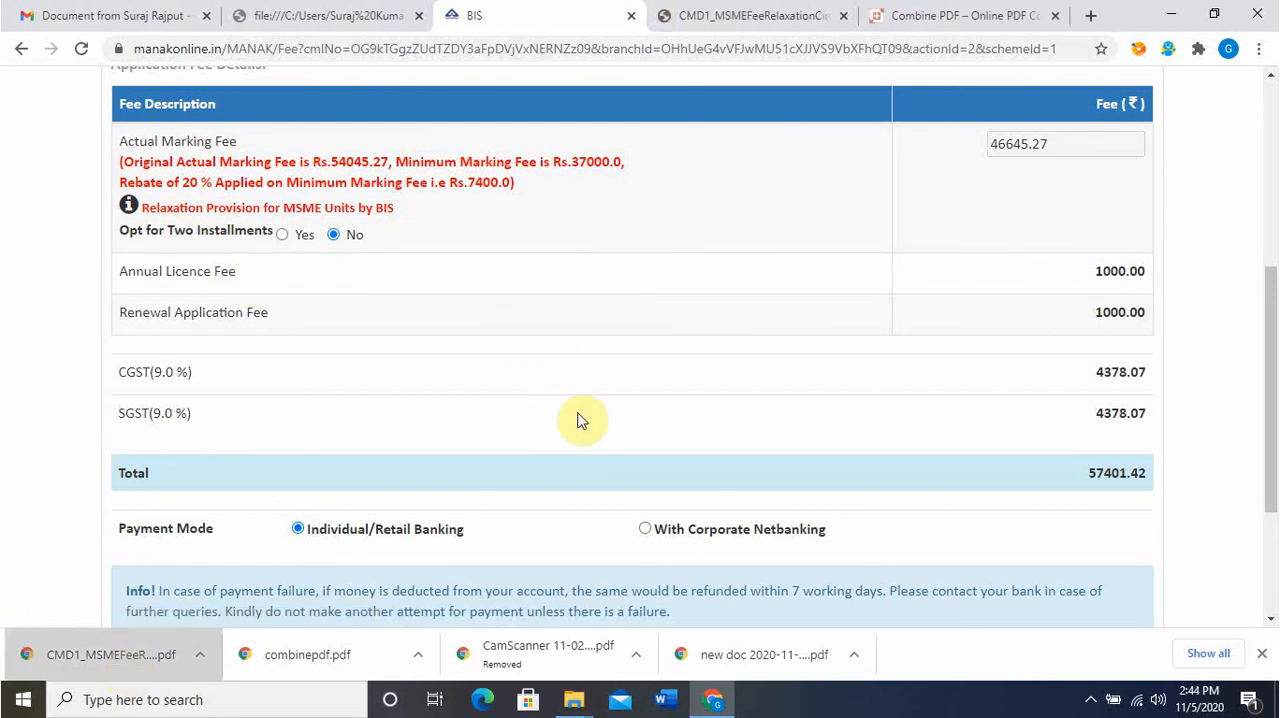
# Set the payment mode to With Corporate Netbanking, accept the terms and conditions, and proceed to the payment gateway
pyautogui.scroll(-2, 580, 420)
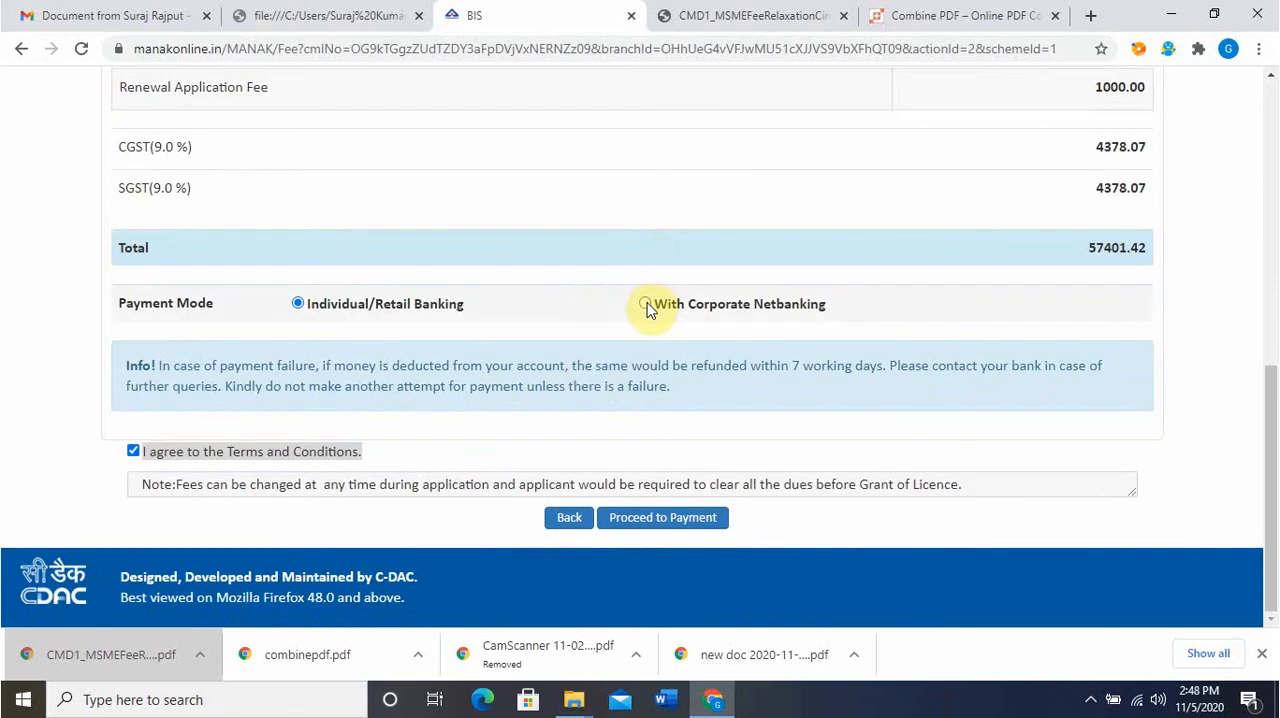
pyautogui.click(645, 304)
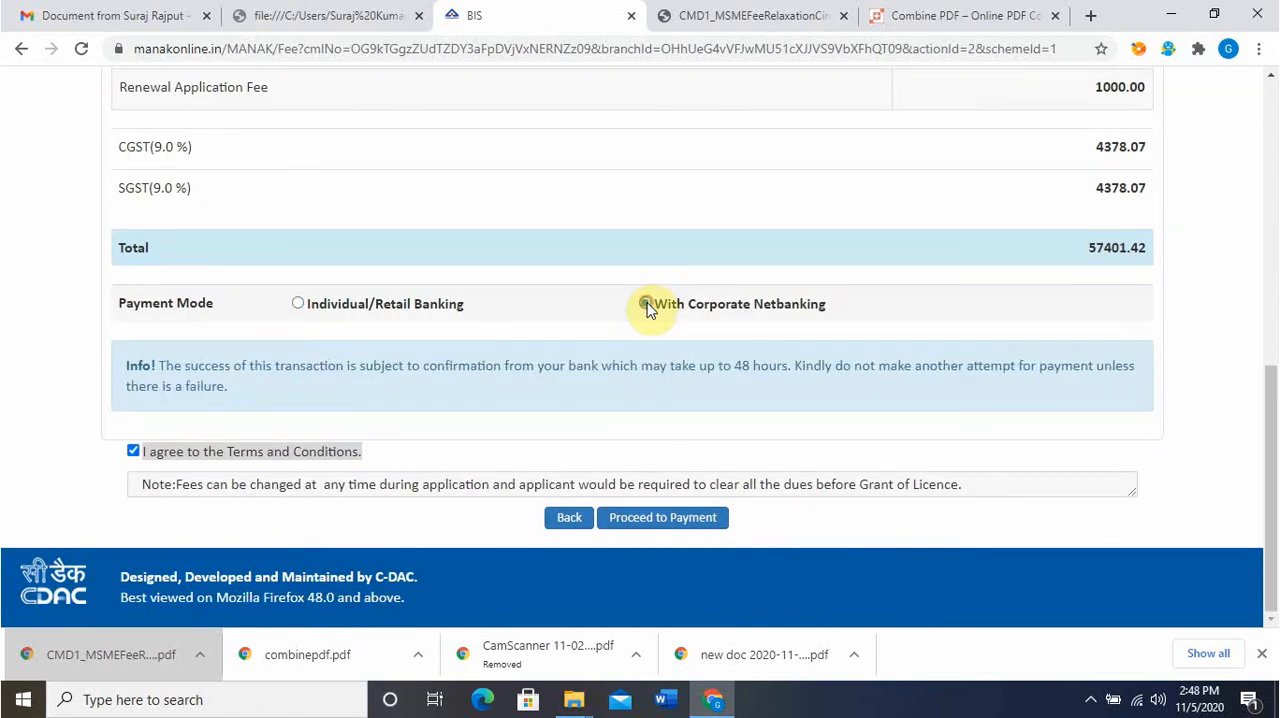
pyautogui.click(658, 519)
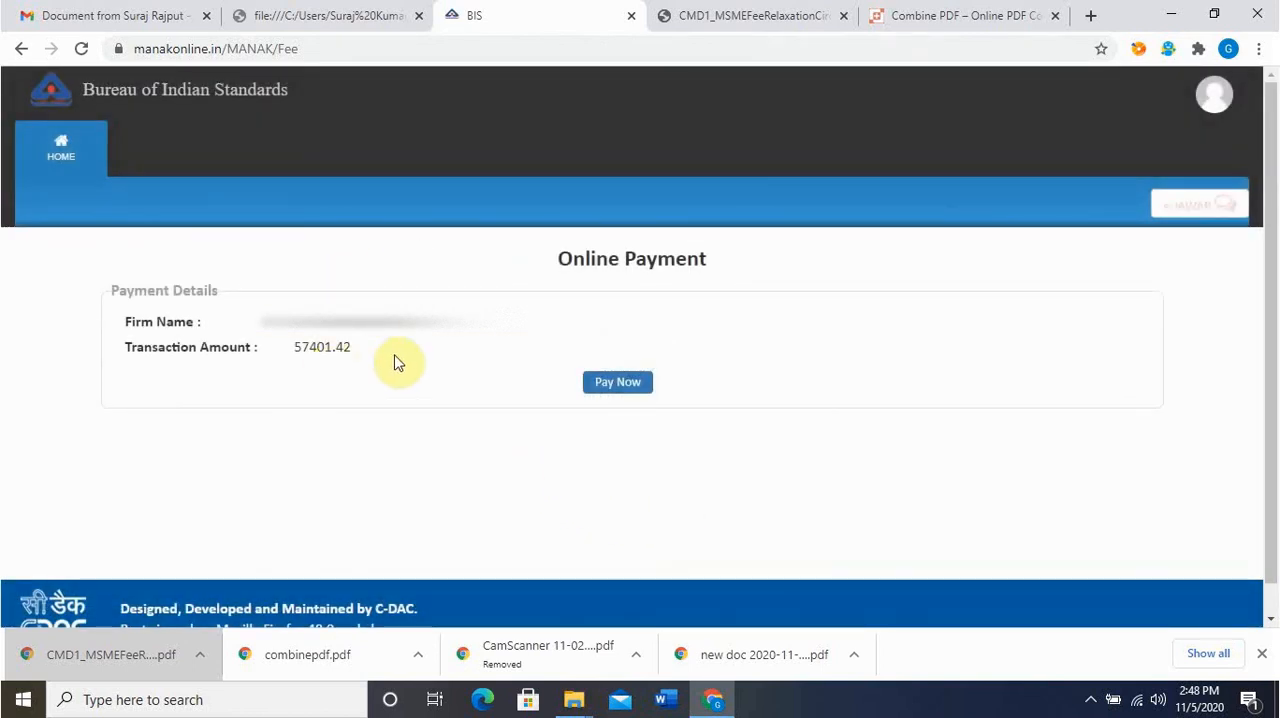
pyautogui.click(609, 386)
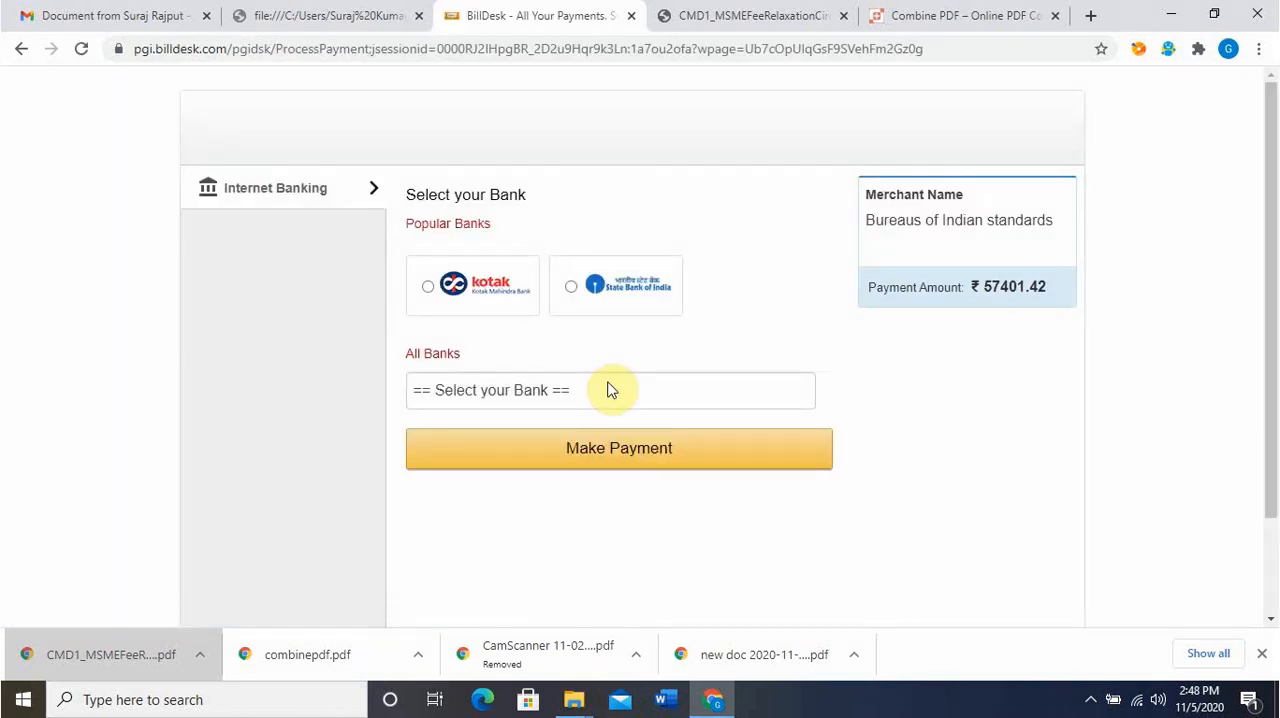
# Select Dena Bank - Now Bank of Baroda for internet banking and make the payment
pyautogui.click(609, 391)
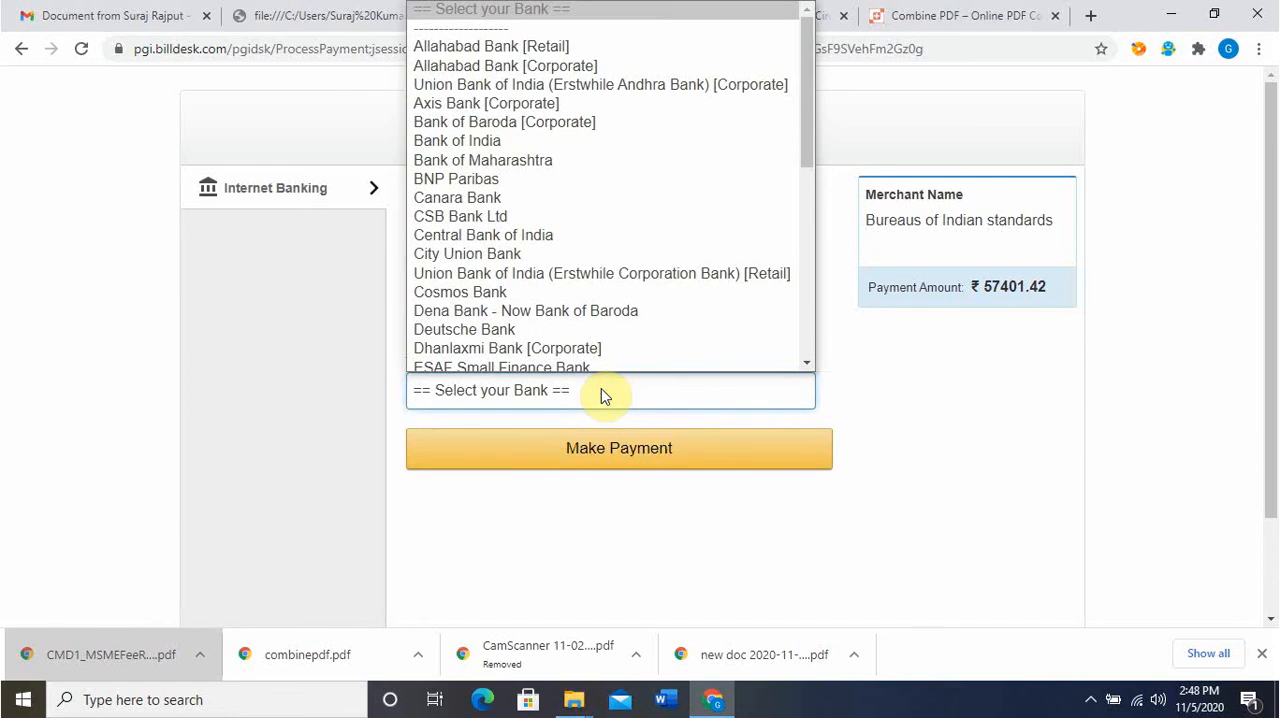
pyautogui.click(600, 313)
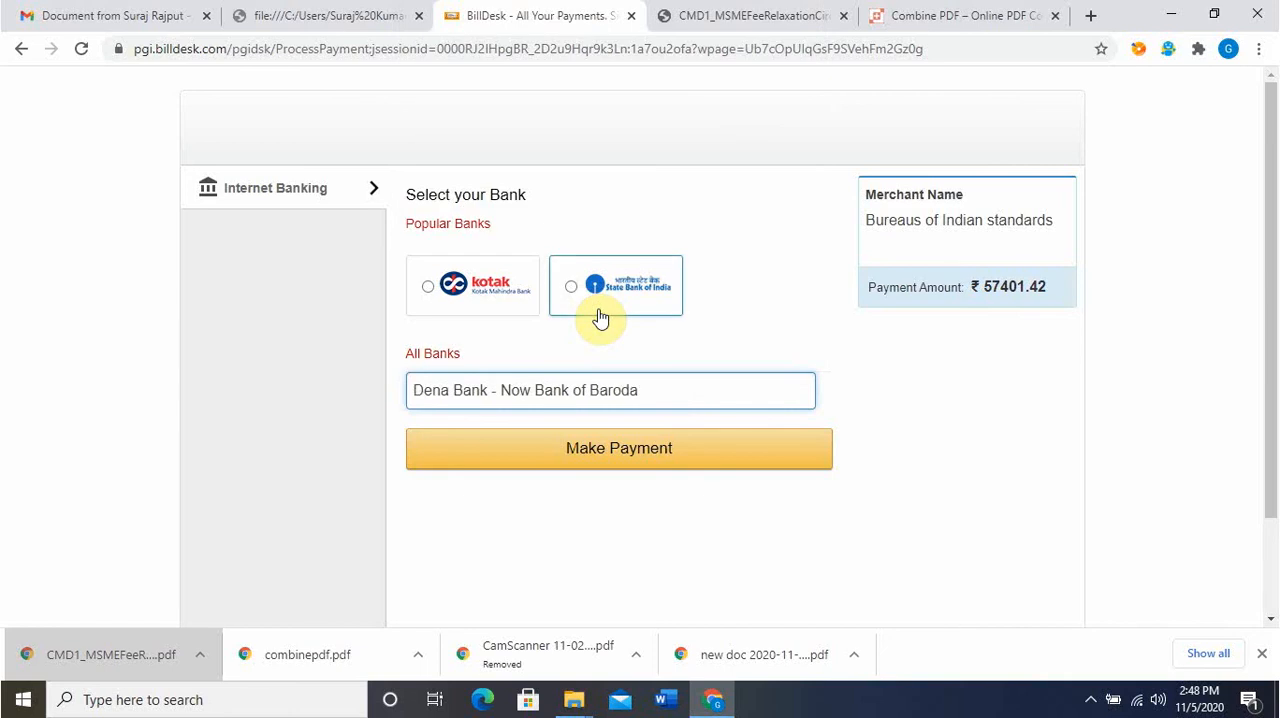
pyautogui.click(658, 451)
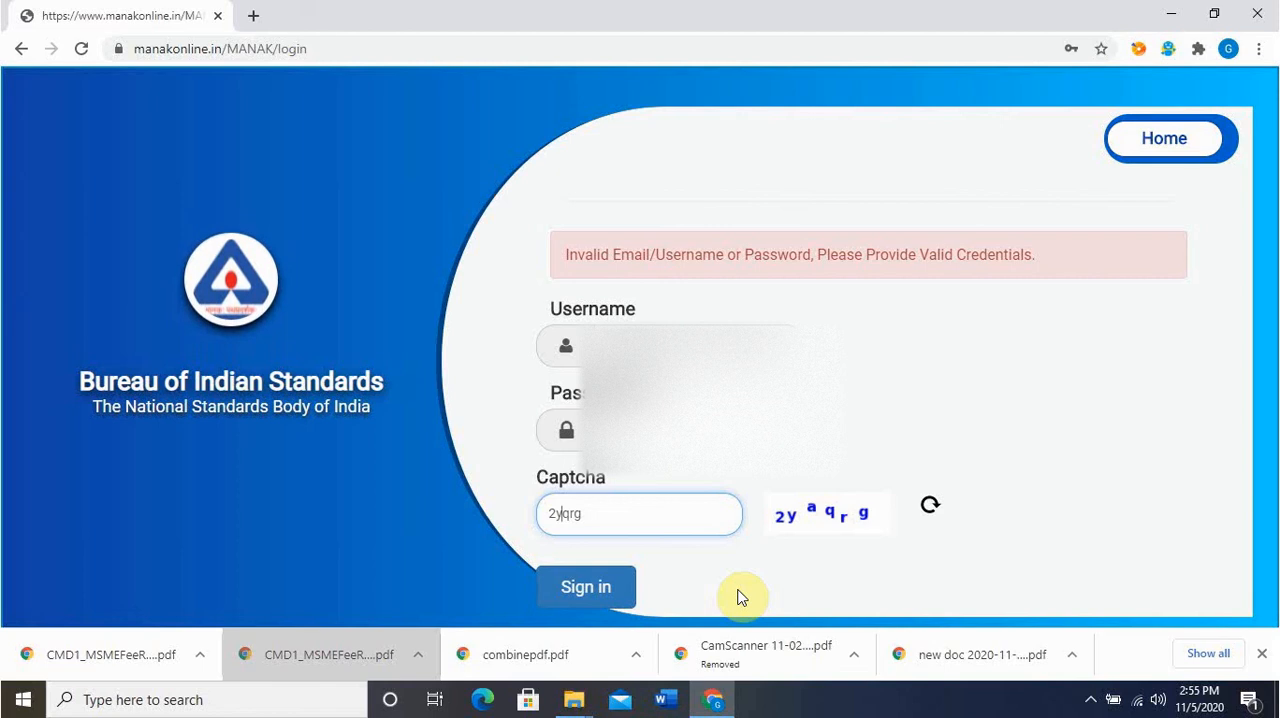
# Complete the captcha to sign in to the BIS portal and open the Make Payment page of the operative licence
pyautogui.write('a')
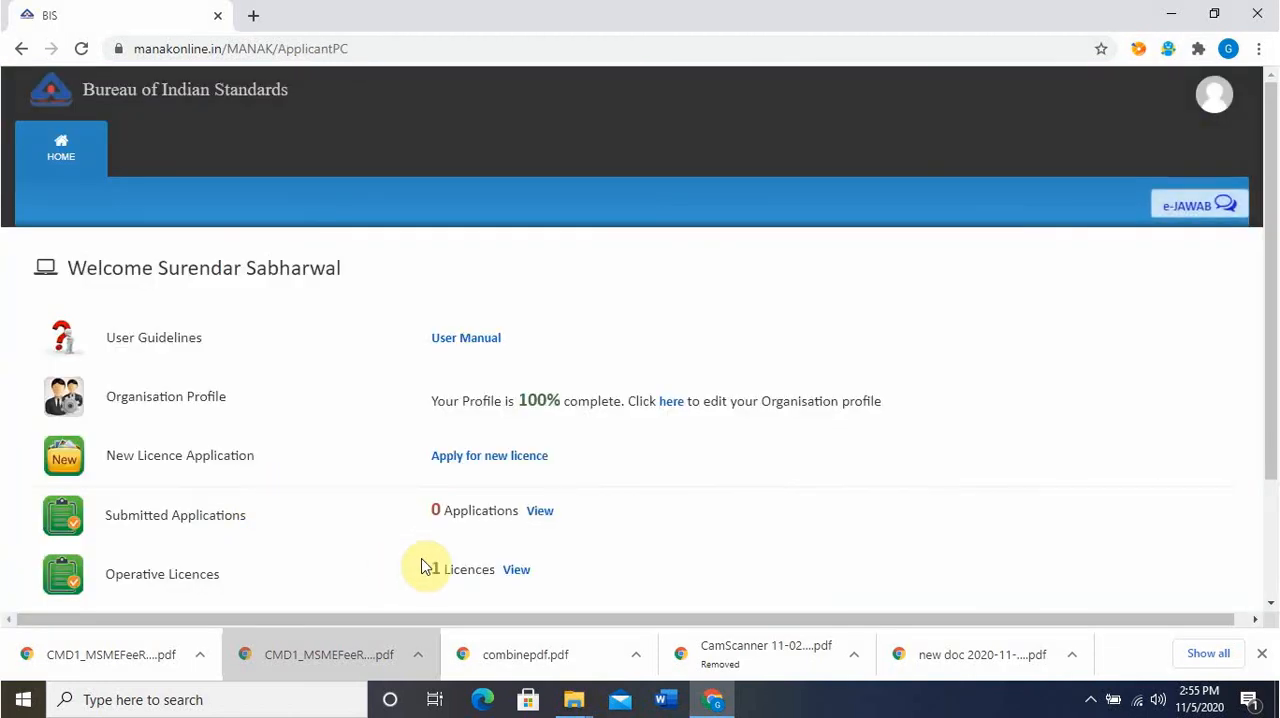
pyautogui.click(528, 570)
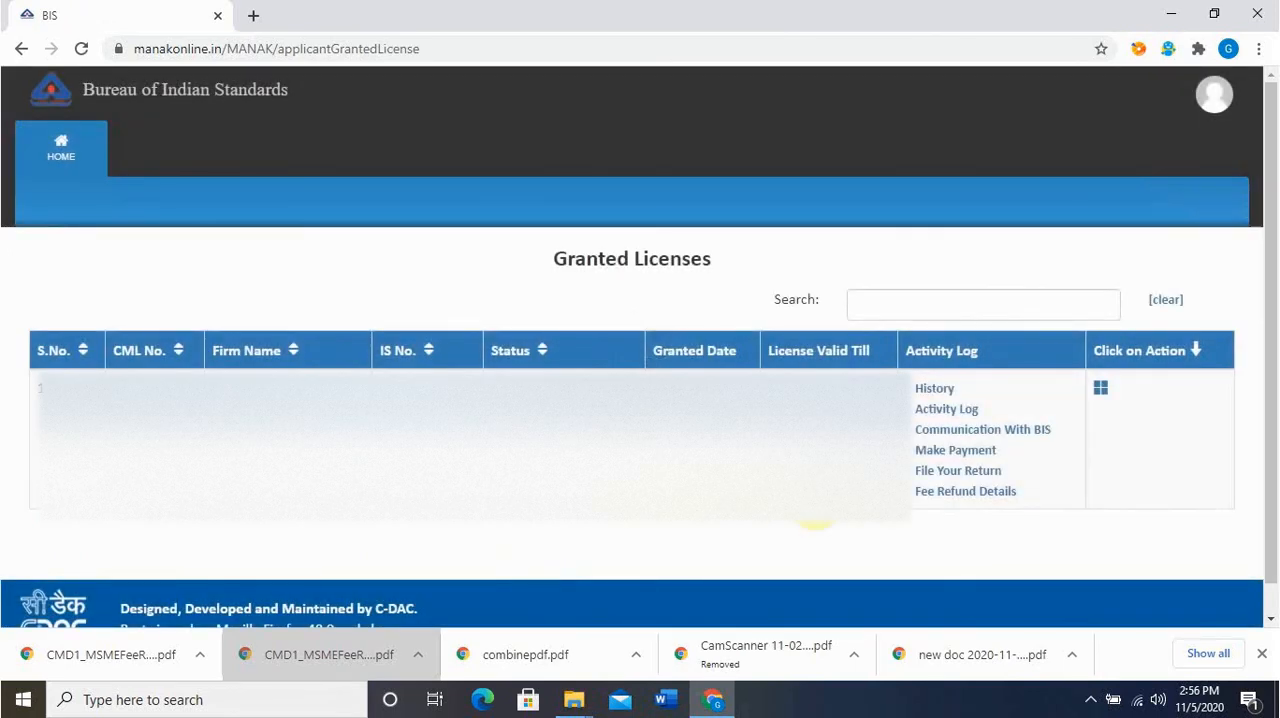
pyautogui.click(943, 452)
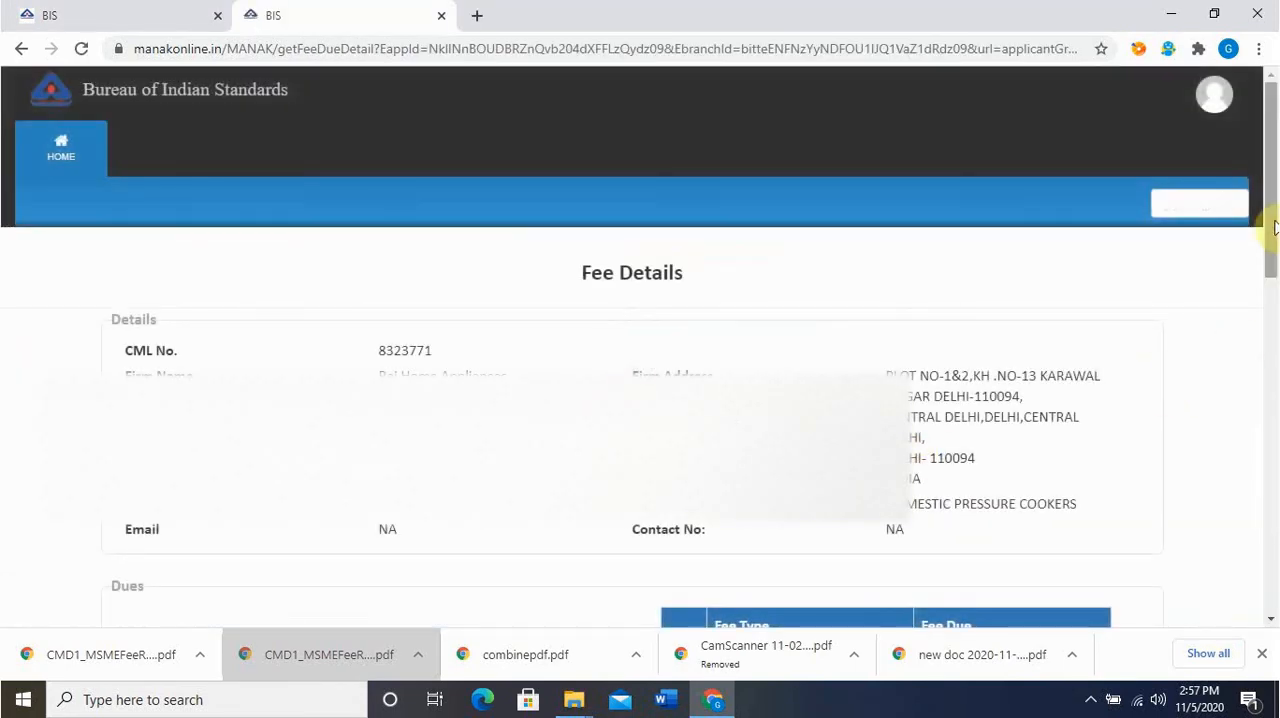
# Expand the payment dated 05/11/2020 under Fee Paid and examine its fee breakdown
pyautogui.moveTo(1269, 229); pyautogui.dragTo(1271, 400)
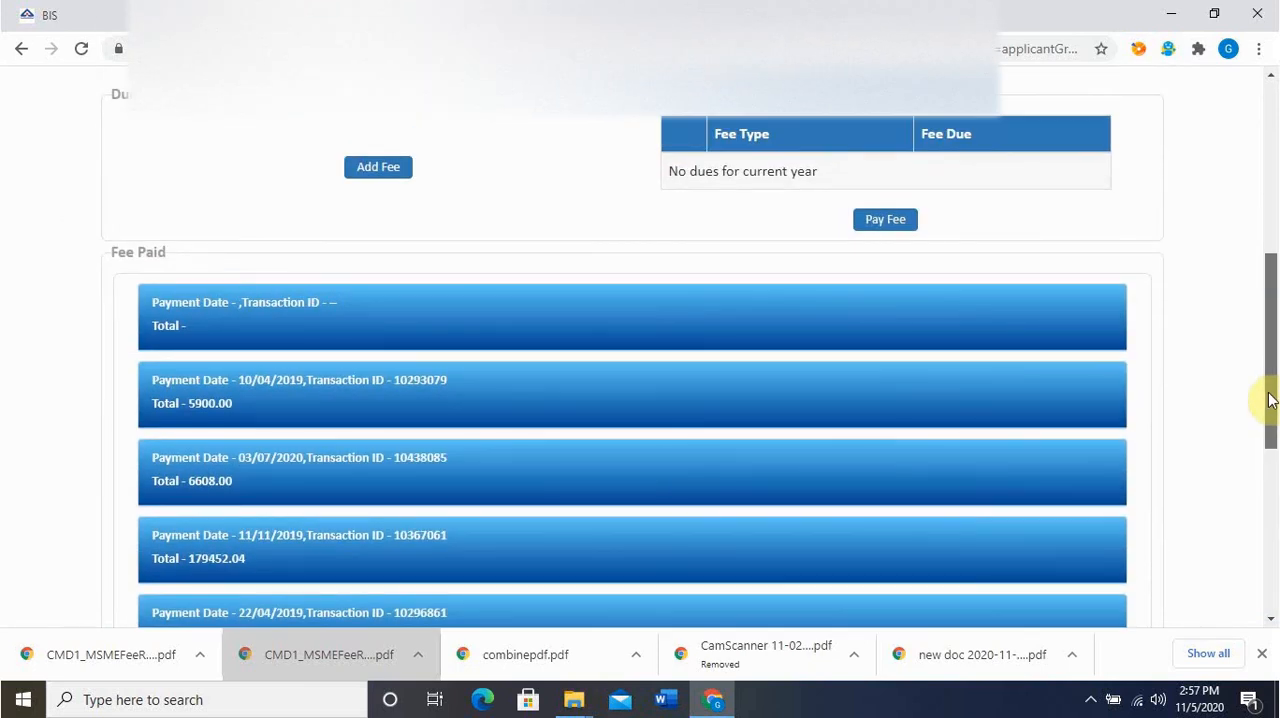
pyautogui.moveTo(1267, 319); pyautogui.dragTo(1272, 537)
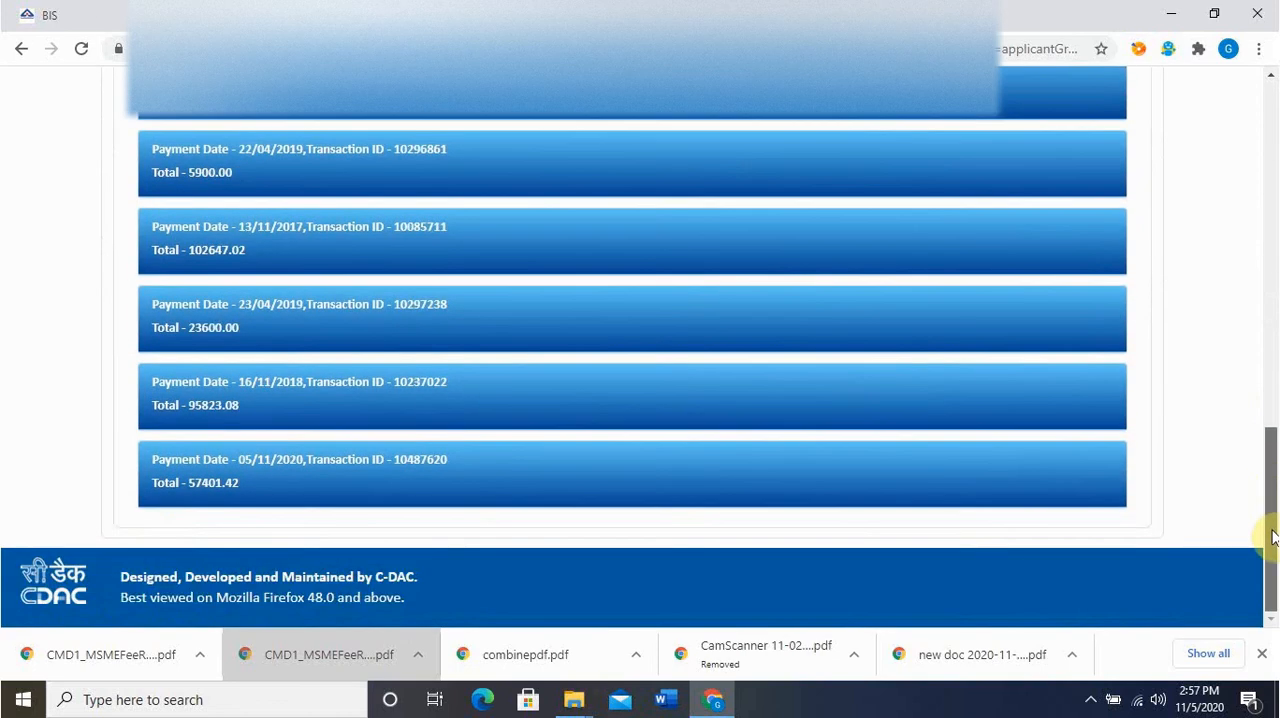
pyautogui.click(318, 485)
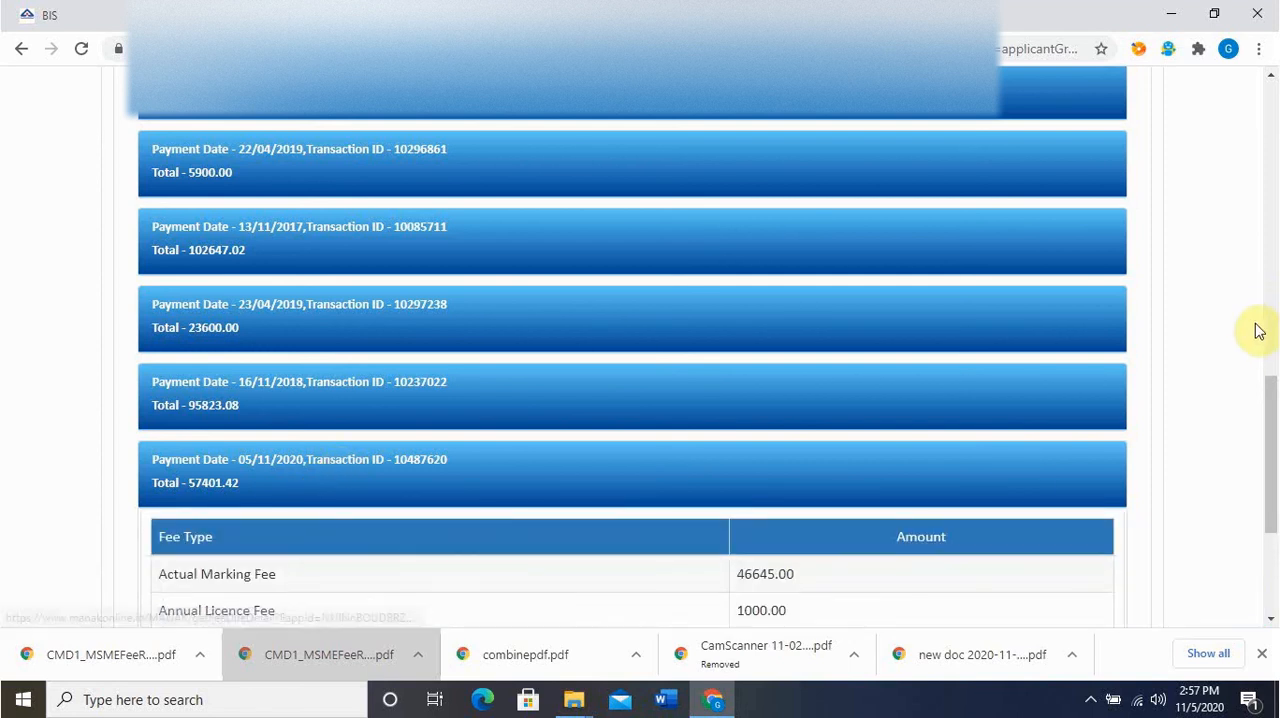
pyautogui.moveTo(1271, 391); pyautogui.dragTo(1269, 549)
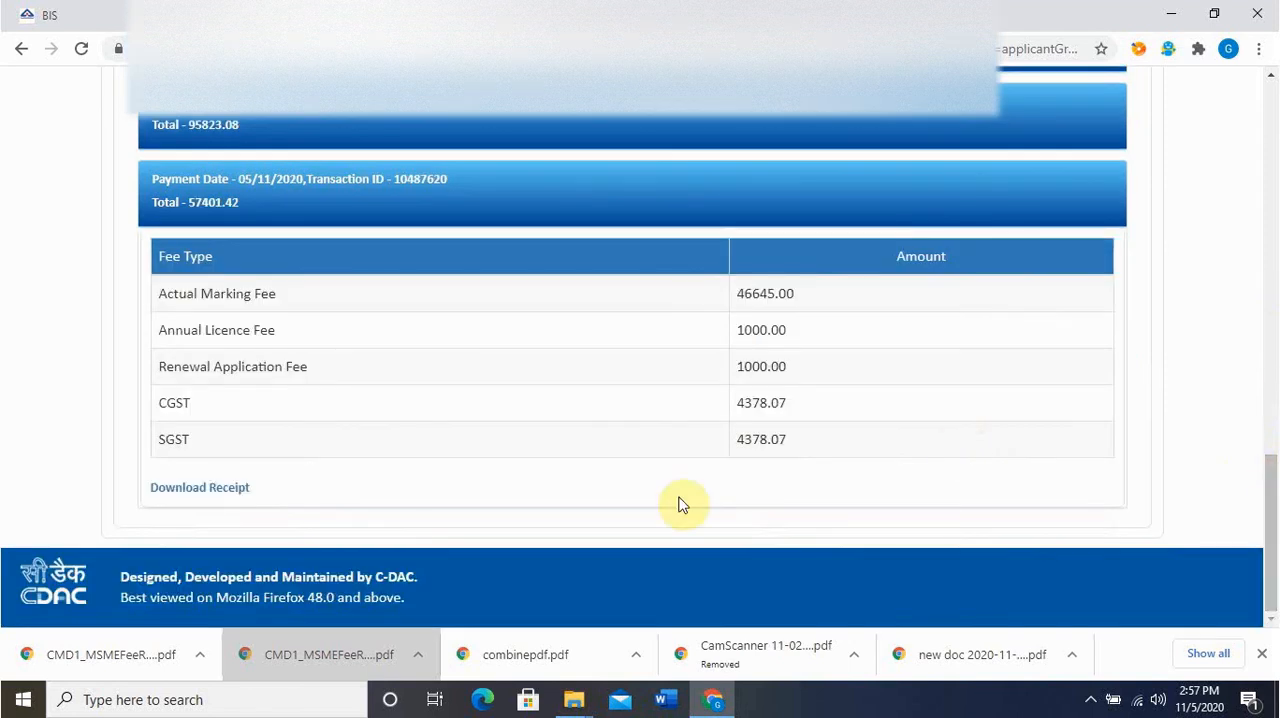
# Open the receipt for the 05/11/2020 payment and review its contents
pyautogui.click(228, 490)
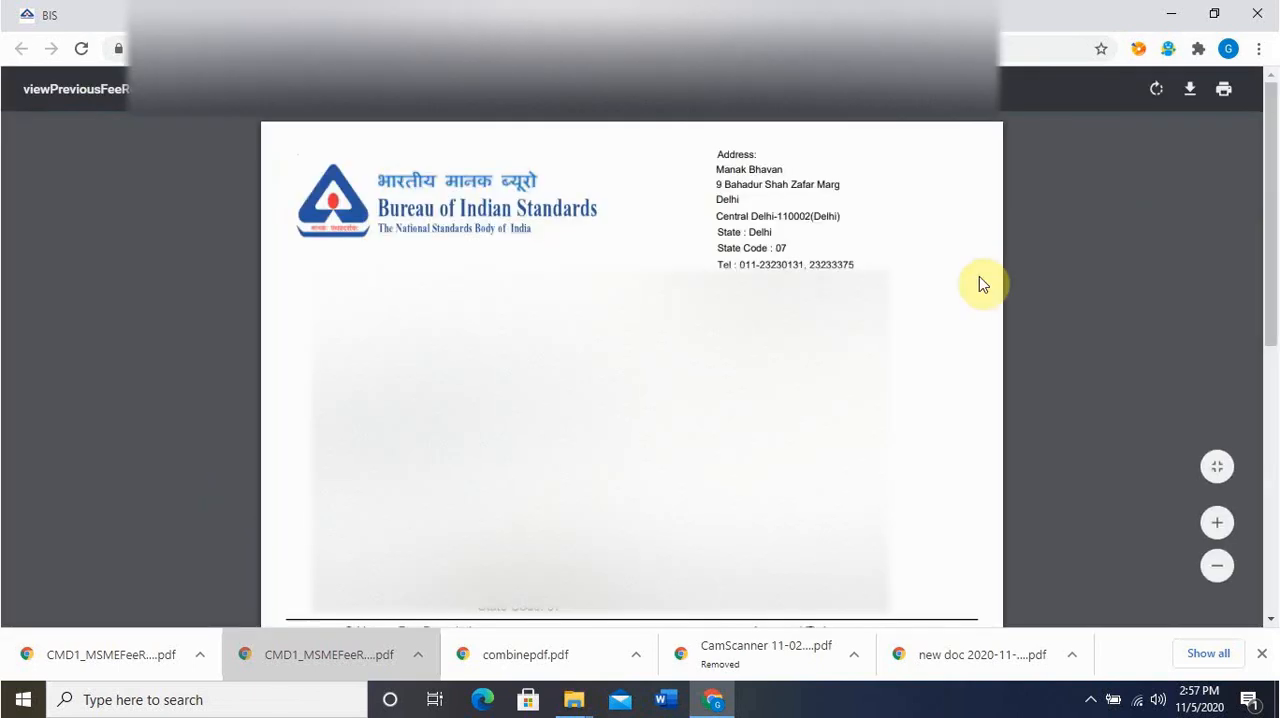
pyautogui.moveTo(1270, 205)
pyautogui.mouseDown()
pyautogui.moveTo(1268, 509)
pyautogui.moveTo(1266, 190)
pyautogui.mouseUp()
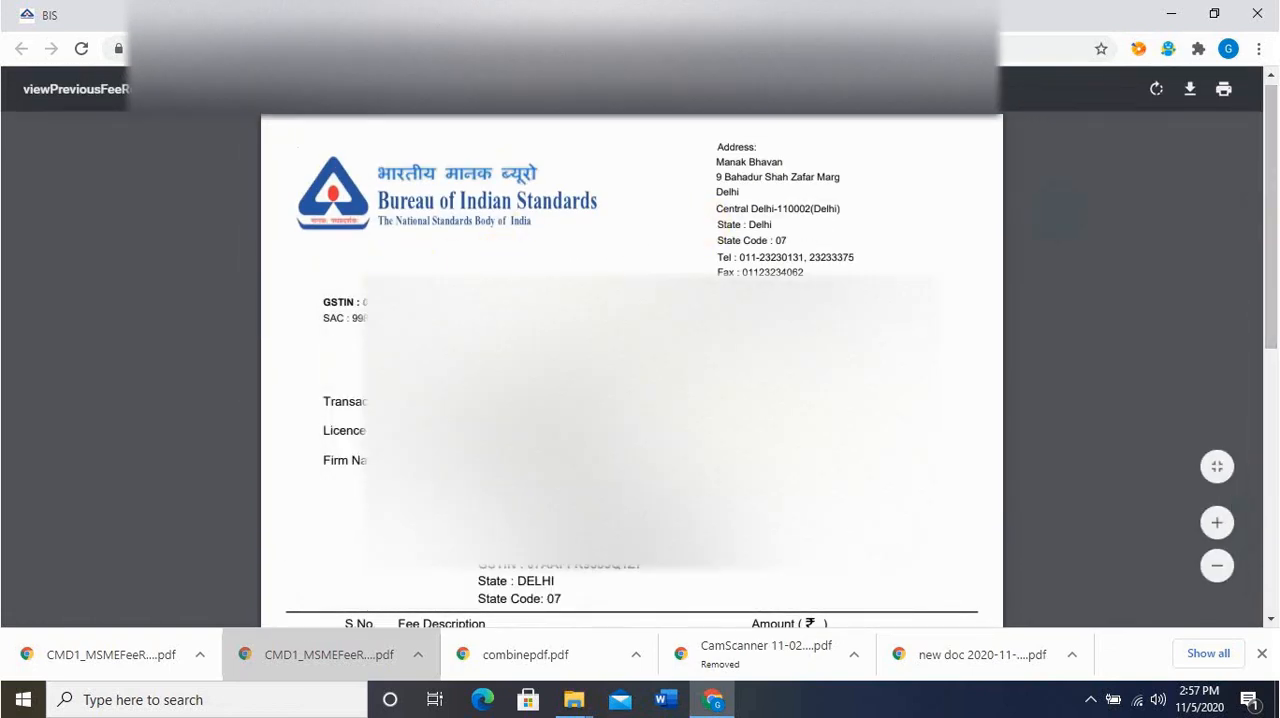
pyautogui.scroll(-2, 894, 371)
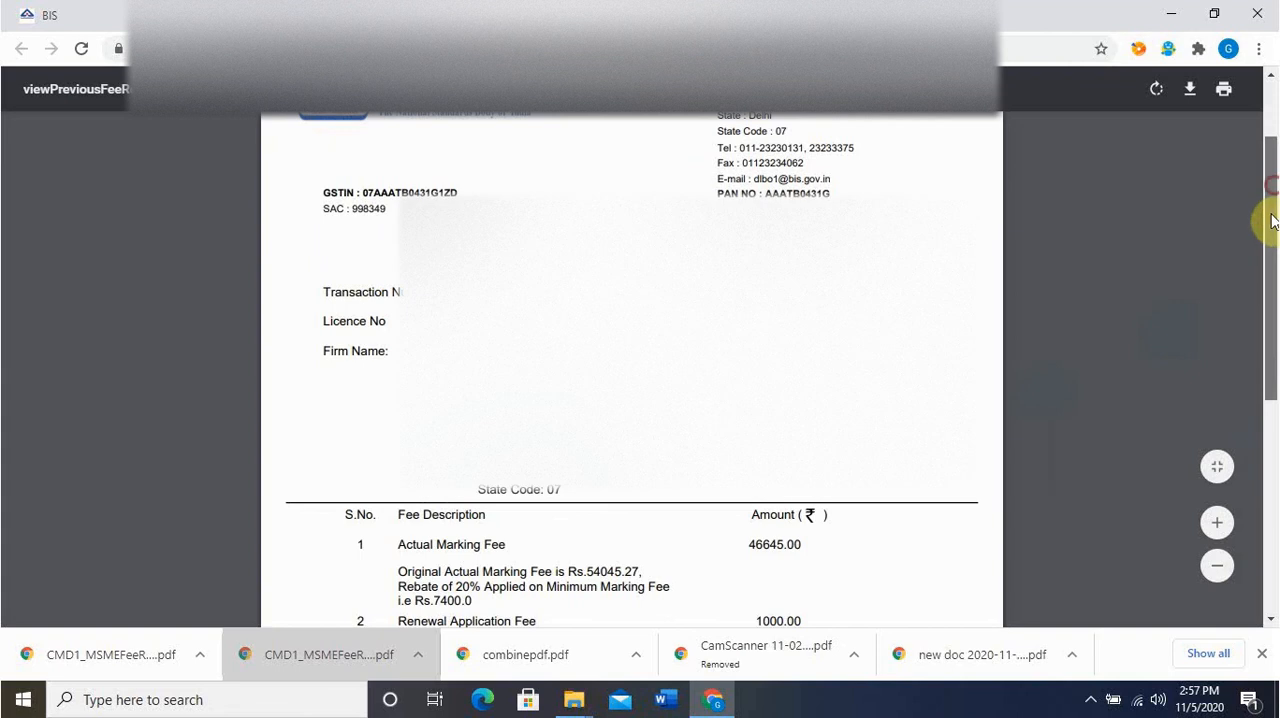